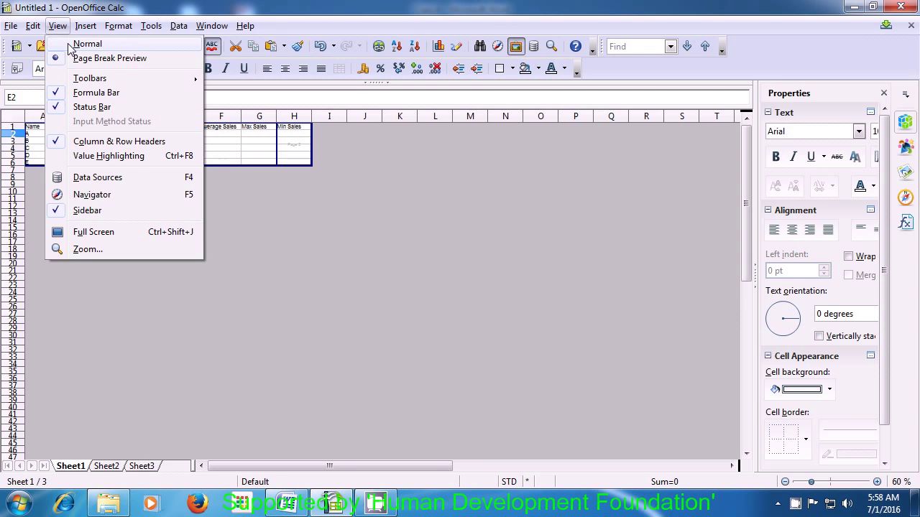
- Switch the spreadsheet to Normal view, then look at Sheet2 and Sheet3 and return to Sheet1
{"action": "left_click", "coordinate": [80, 44]}
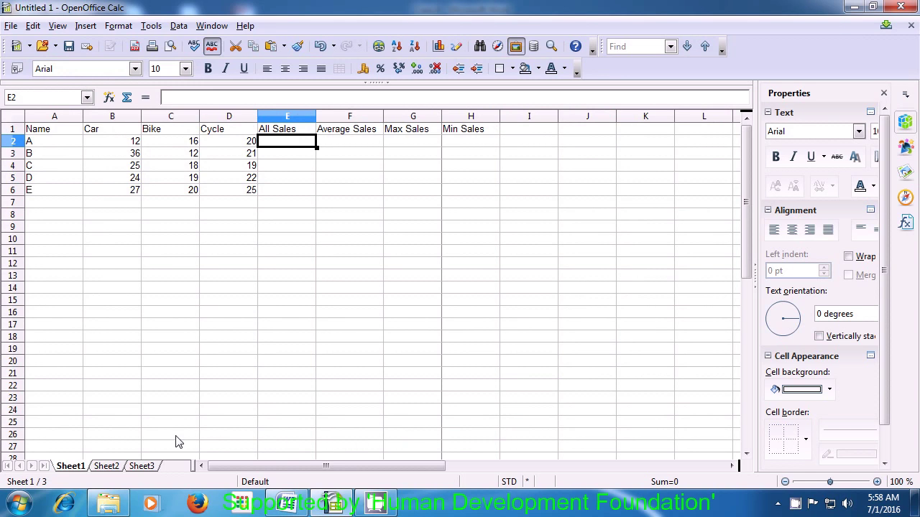
{"action": "left_click", "coordinate": [108, 468]}
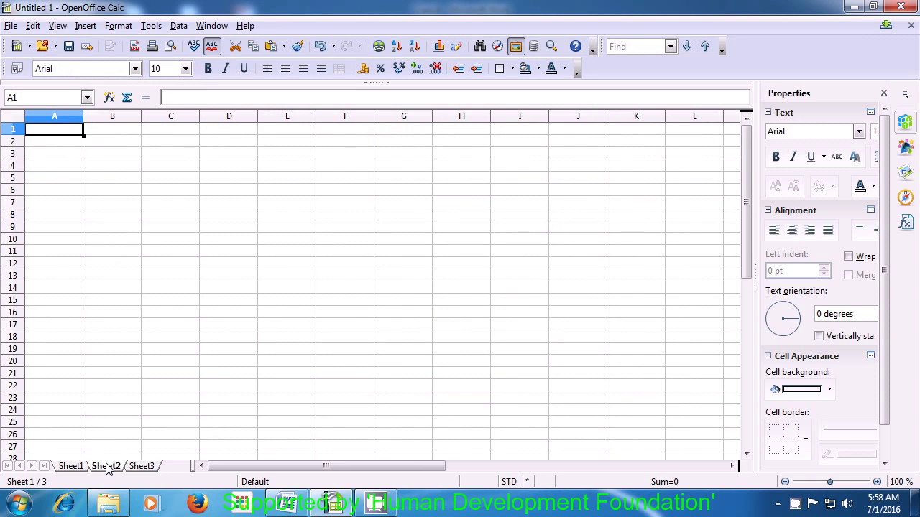
{"action": "left_click", "coordinate": [142, 468]}
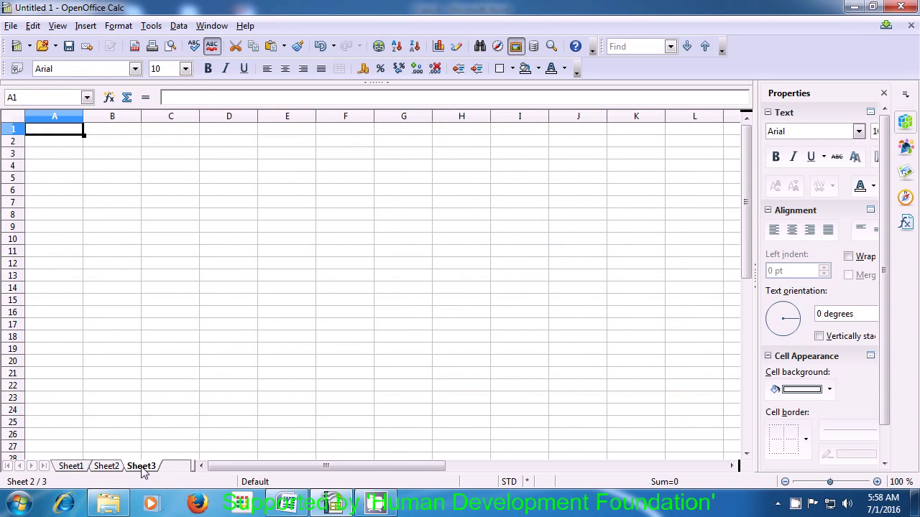
{"action": "left_click", "coordinate": [75, 468]}
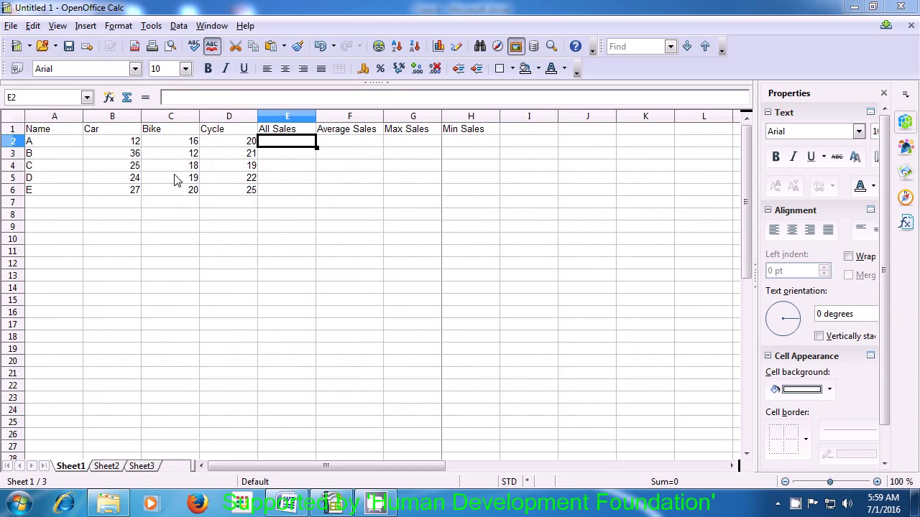
- Hide the Find toolbar
{"action": "left_click", "coordinate": [57, 26]}
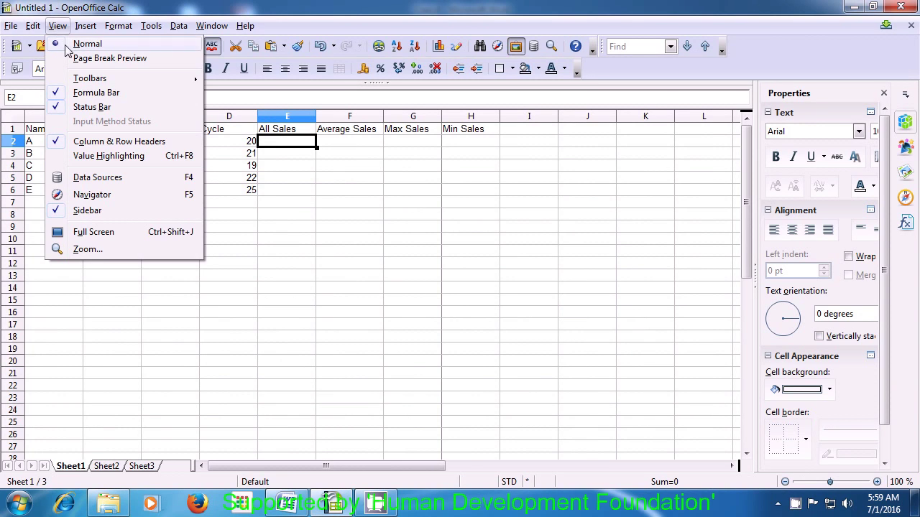
{"action": "mouse_move", "coordinate": [94, 79]}
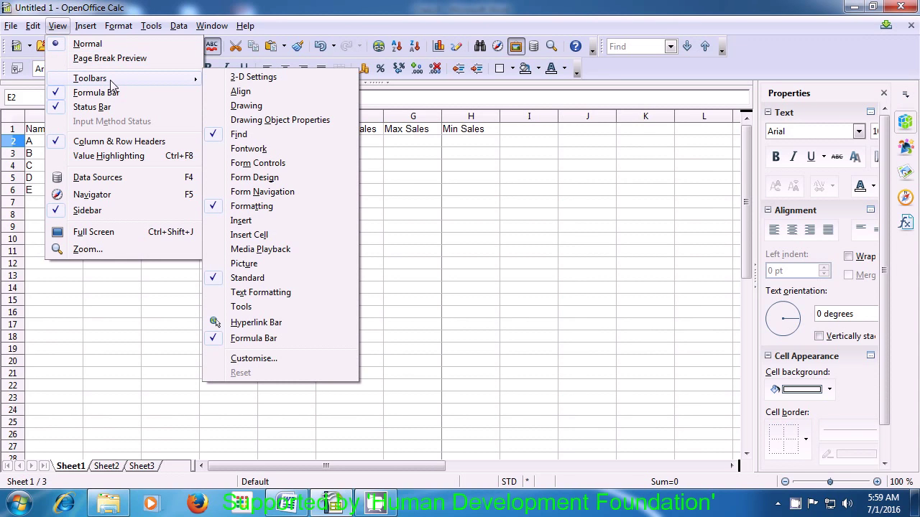
{"action": "left_click", "coordinate": [217, 137]}
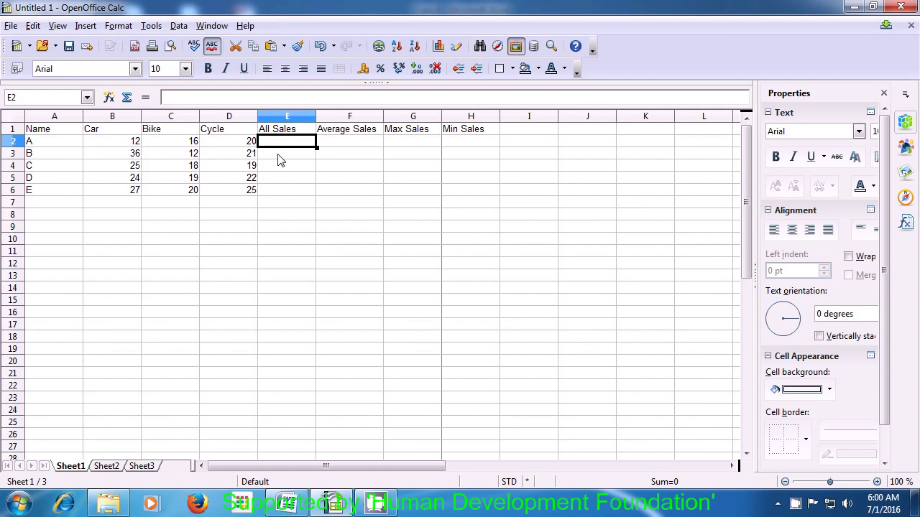
- Hide the Formatting toolbar, the Standard toolbar and the Formula Bar
{"action": "left_click", "coordinate": [58, 26]}
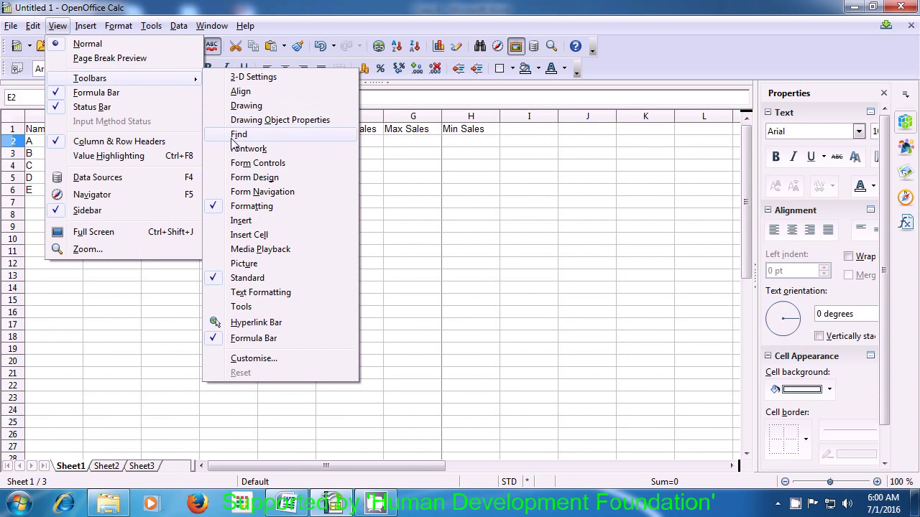
{"action": "left_click", "coordinate": [224, 209]}
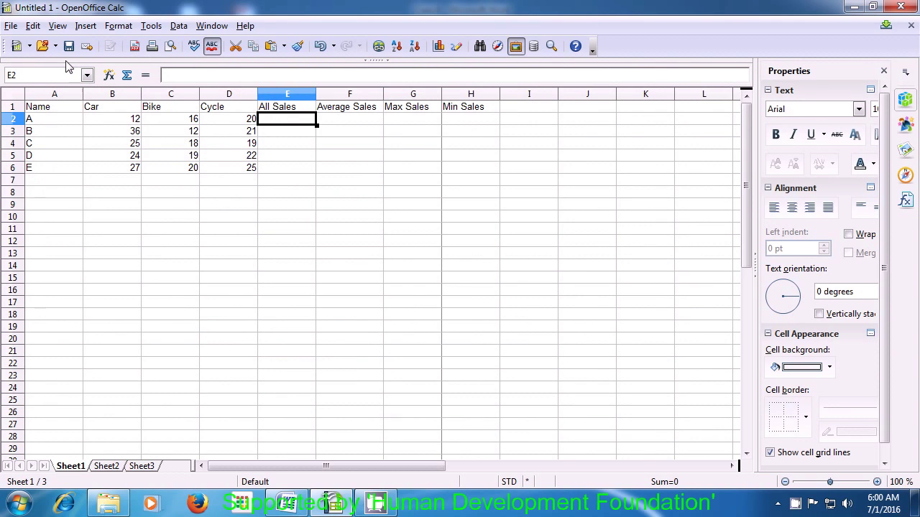
{"action": "left_click", "coordinate": [57, 27]}
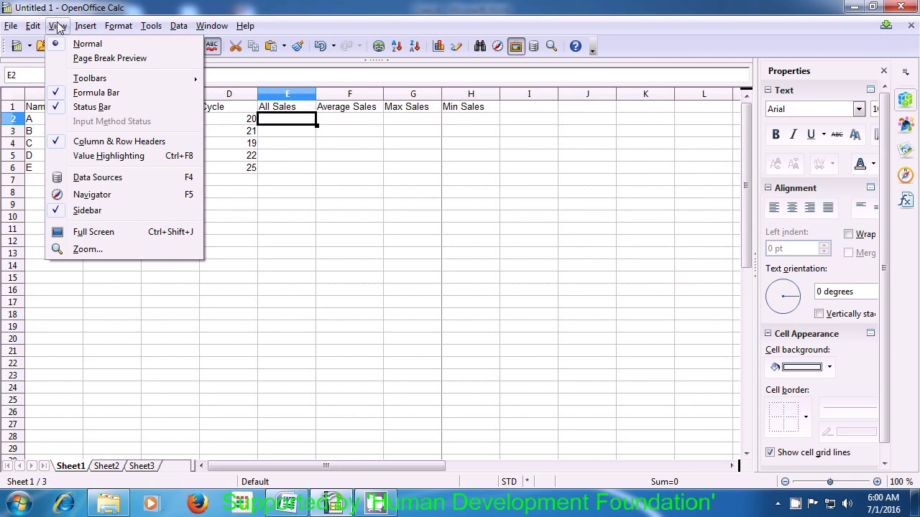
{"action": "mouse_move", "coordinate": [130, 82]}
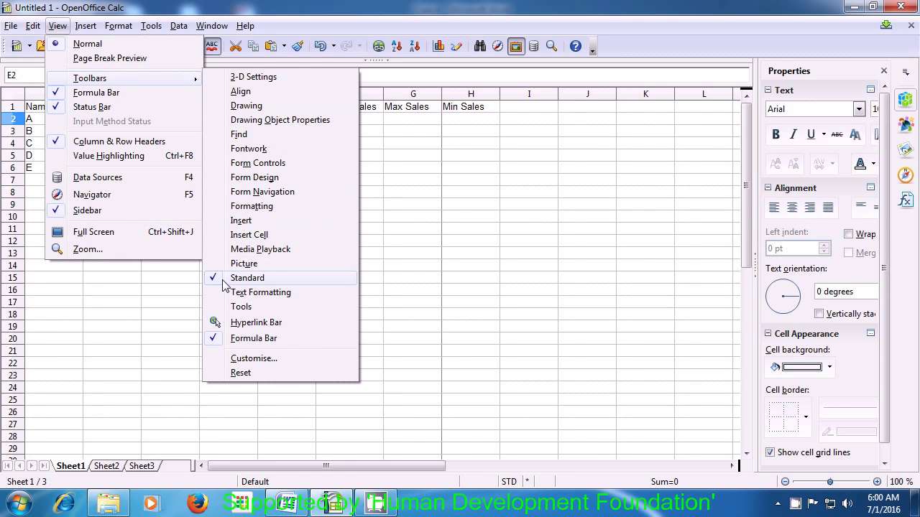
{"action": "left_click", "coordinate": [245, 278]}
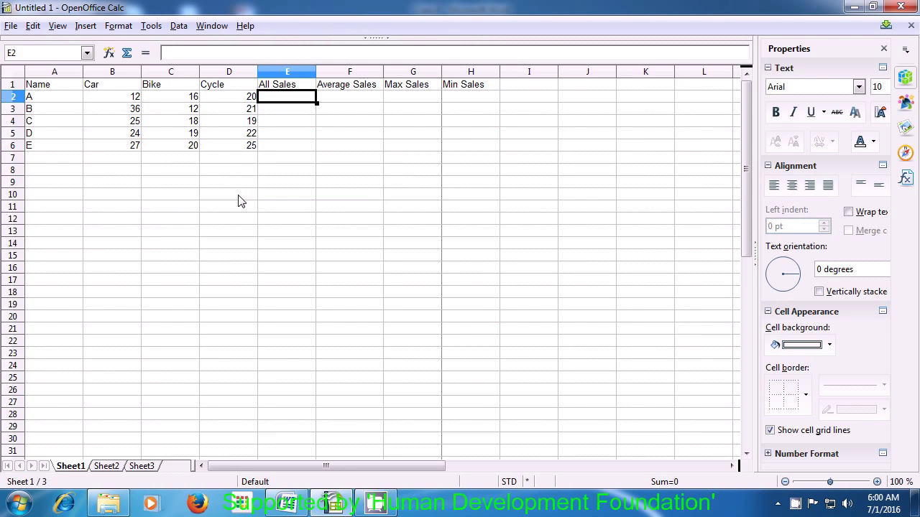
{"action": "left_click", "coordinate": [57, 28]}
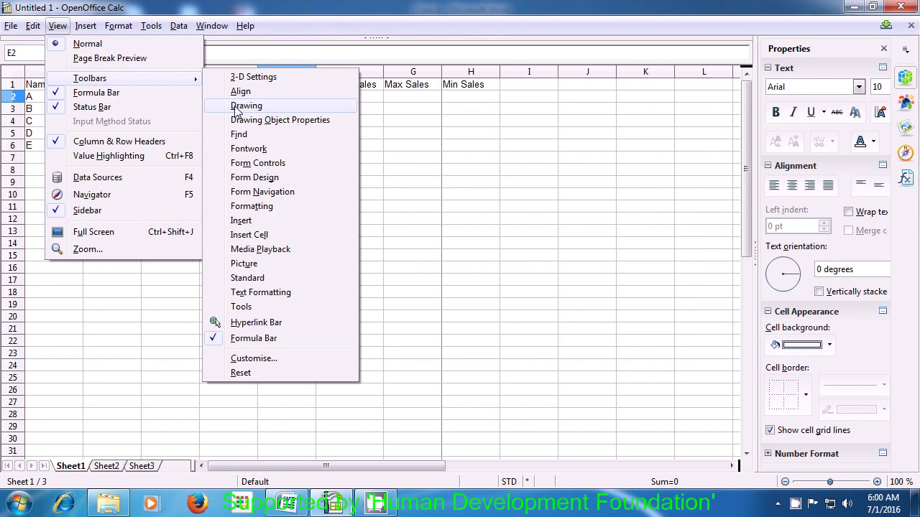
{"action": "left_click", "coordinate": [242, 341]}
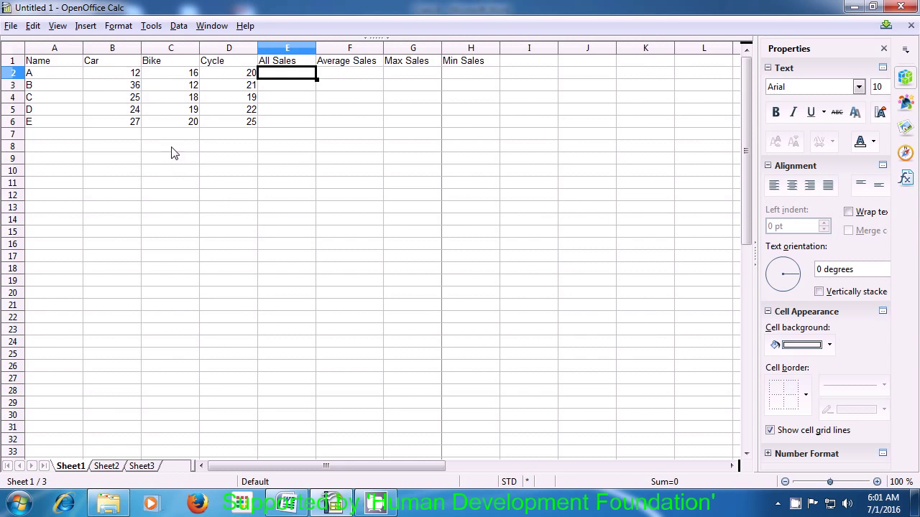
- Display the Formatting and Standard toolbars again, with the Formatting toolbar in its own row below the Standard one
{"action": "left_click", "coordinate": [57, 26]}
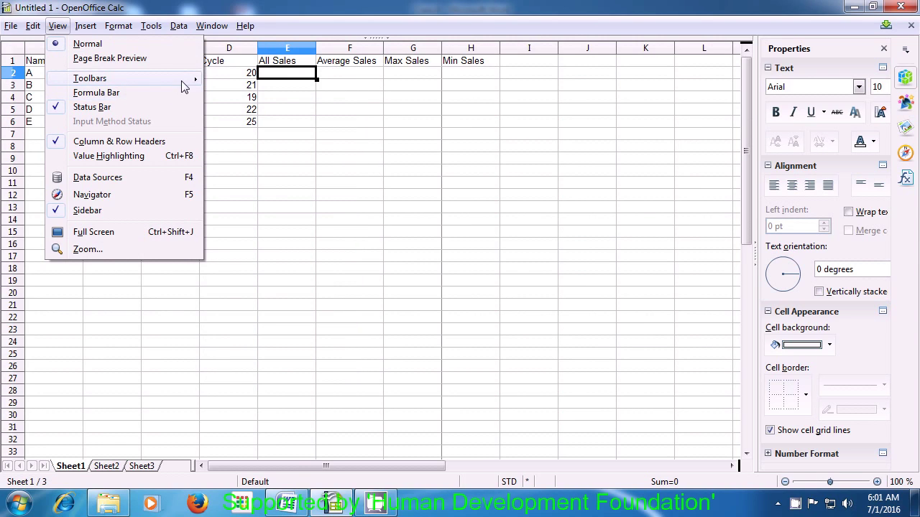
{"action": "mouse_move", "coordinate": [194, 76]}
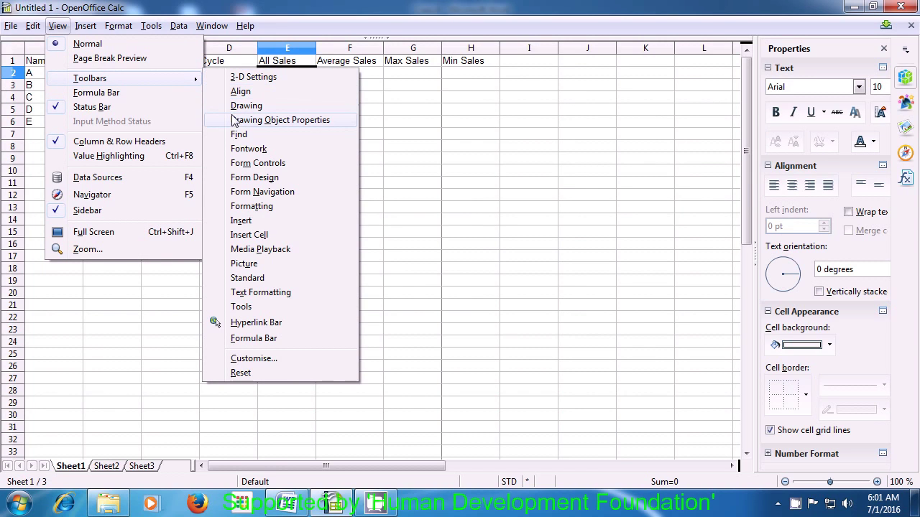
{"action": "left_click", "coordinate": [230, 210]}
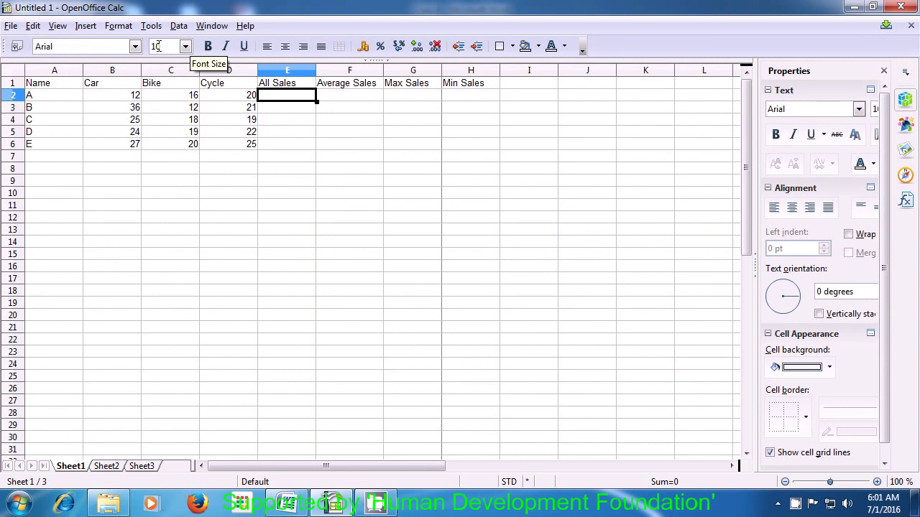
{"action": "left_click", "coordinate": [57, 26]}
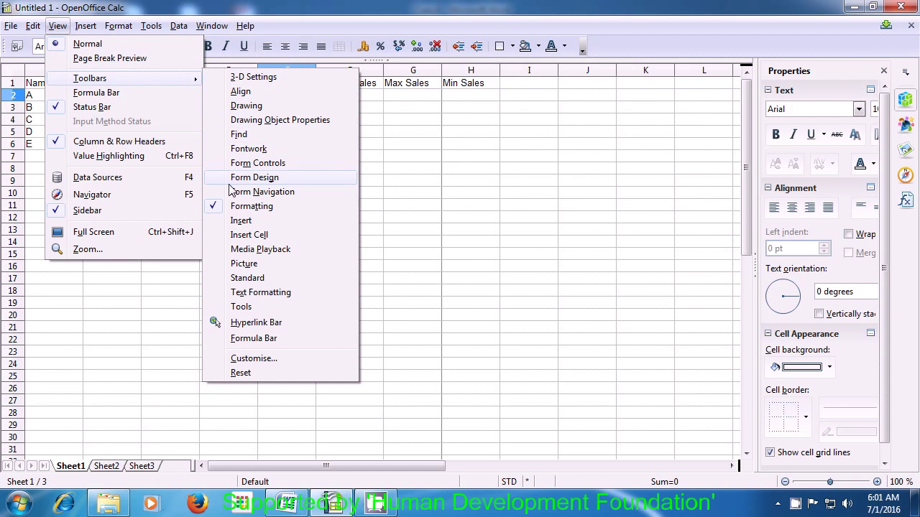
{"action": "left_click", "coordinate": [245, 283]}
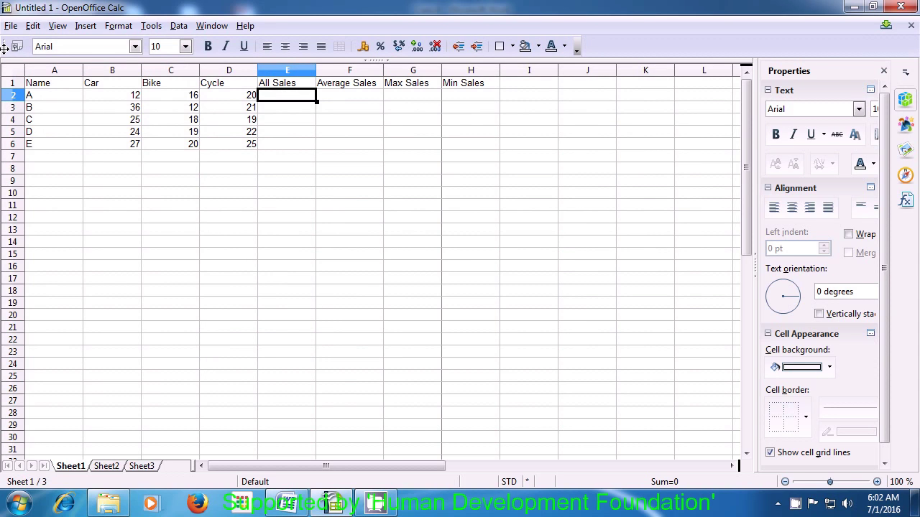
{"action": "left_click_drag", "start_coordinate": [5, 47], "coordinate": [5, 62]}
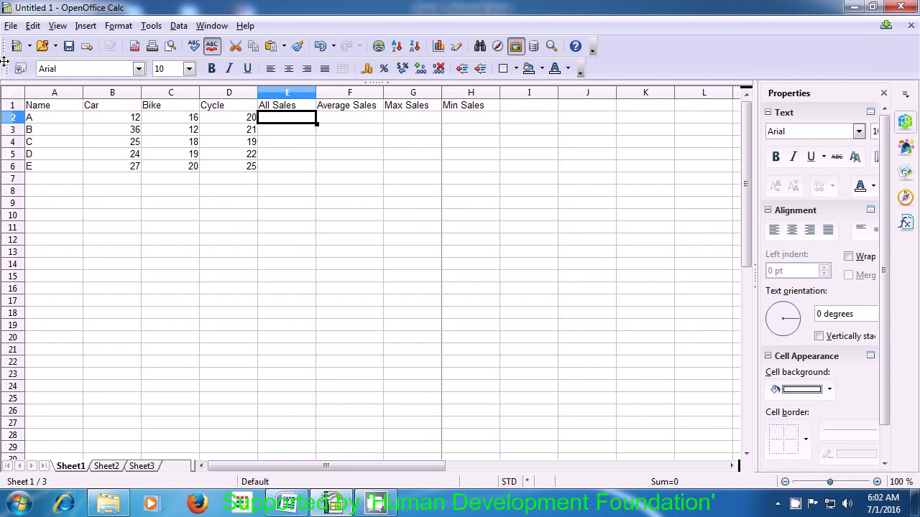
- Display the Formula Bar again
{"action": "left_click", "coordinate": [58, 27]}
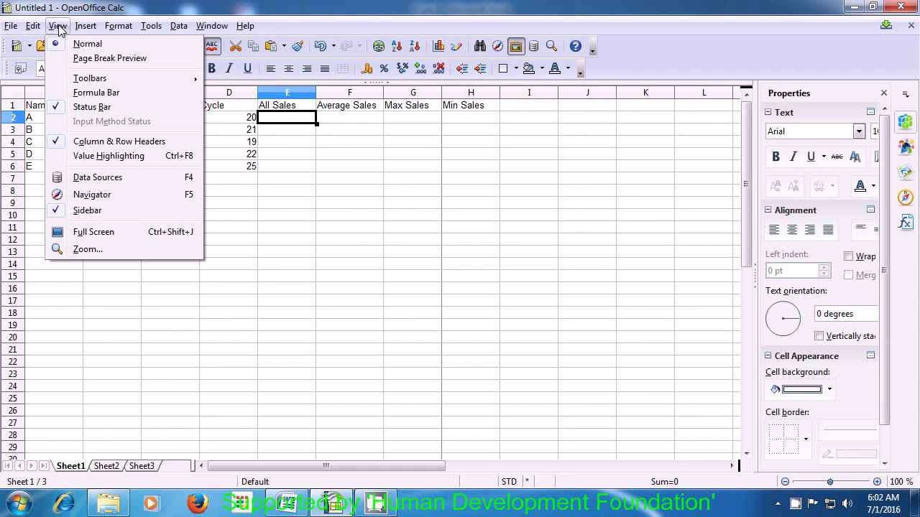
{"action": "mouse_move", "coordinate": [80, 83]}
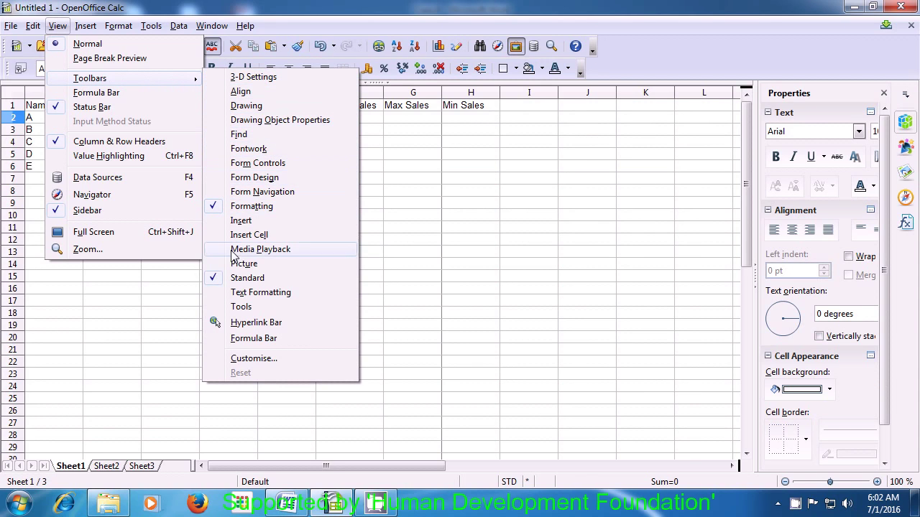
{"action": "left_click", "coordinate": [253, 338]}
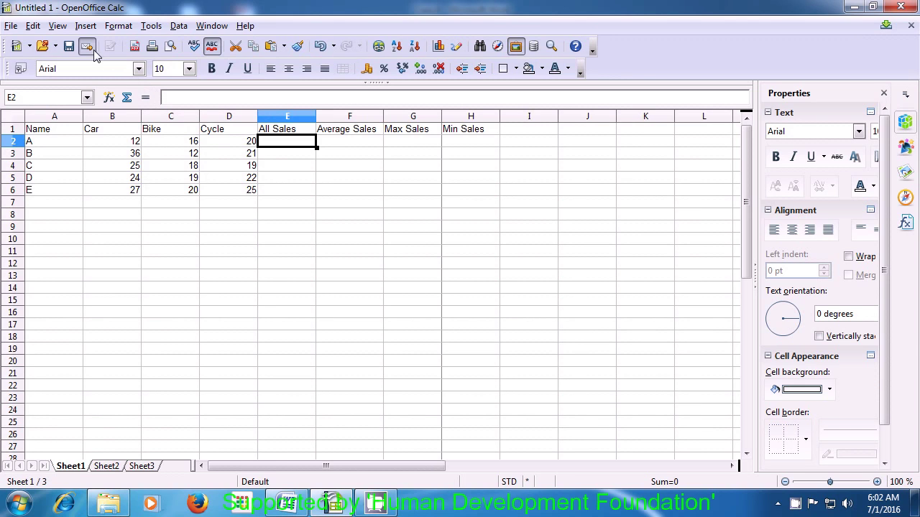
{"action": "left_click", "coordinate": [57, 26]}
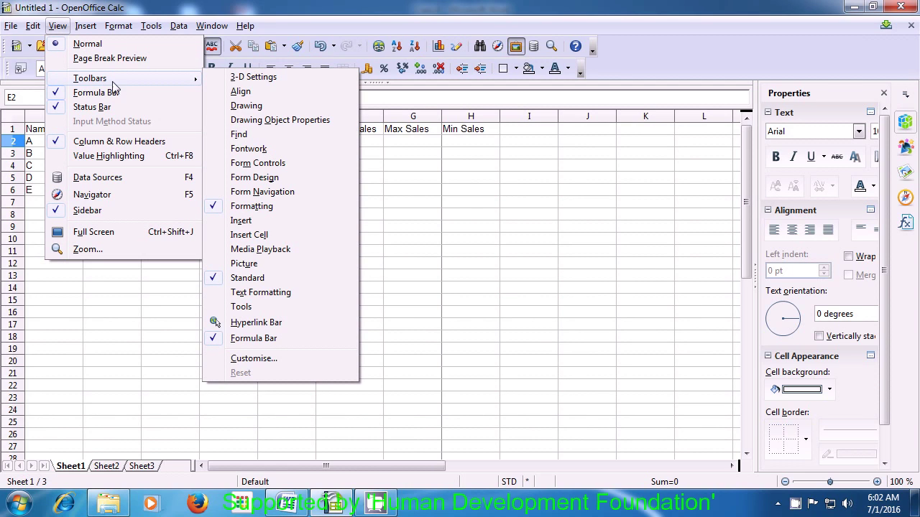
{"action": "left_click", "coordinate": [238, 134]}
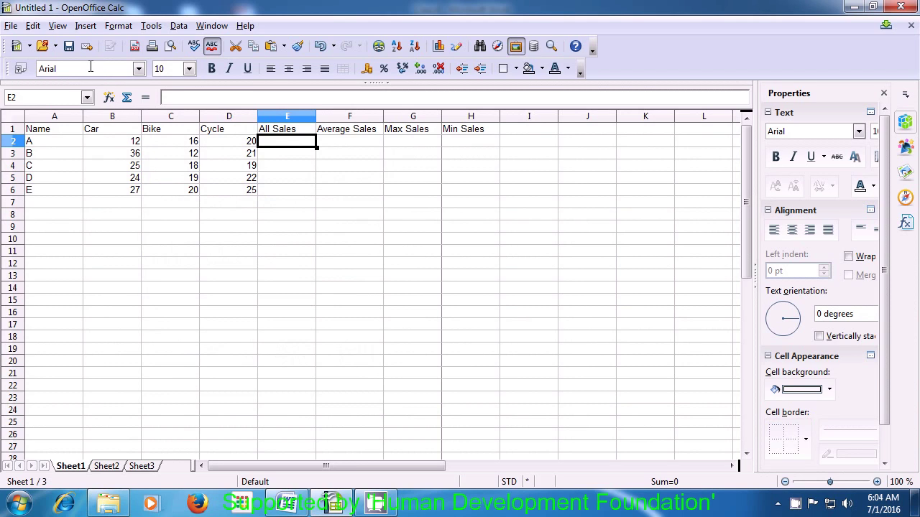
- Hide the Formula Bar and bring it back
{"action": "left_click", "coordinate": [57, 27]}
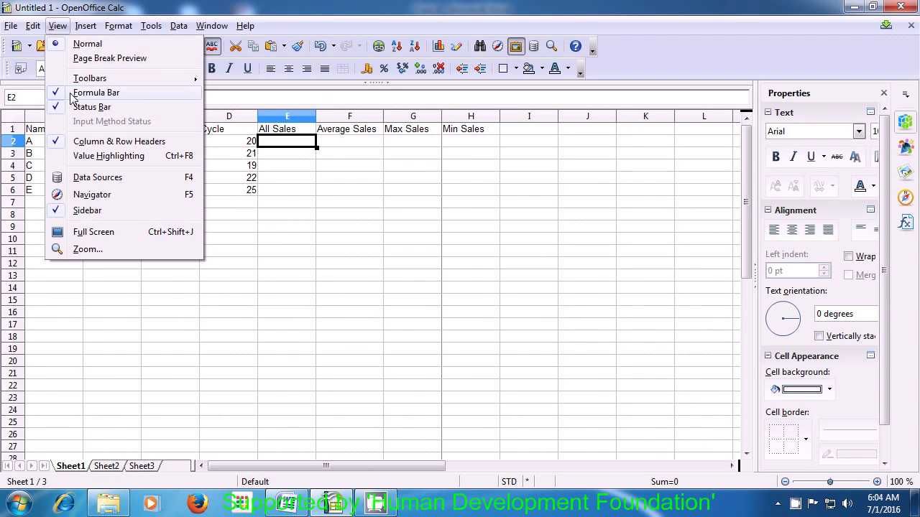
{"action": "left_click", "coordinate": [95, 93]}
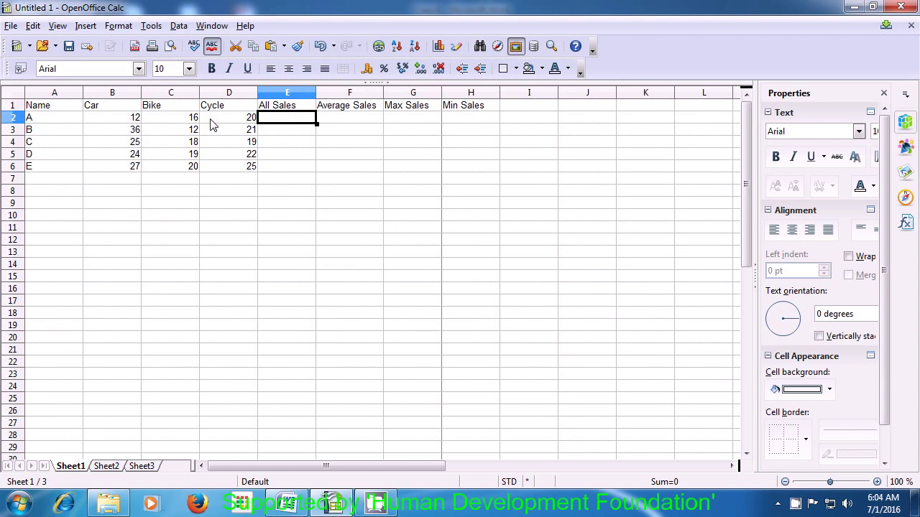
{"action": "left_click", "coordinate": [57, 26]}
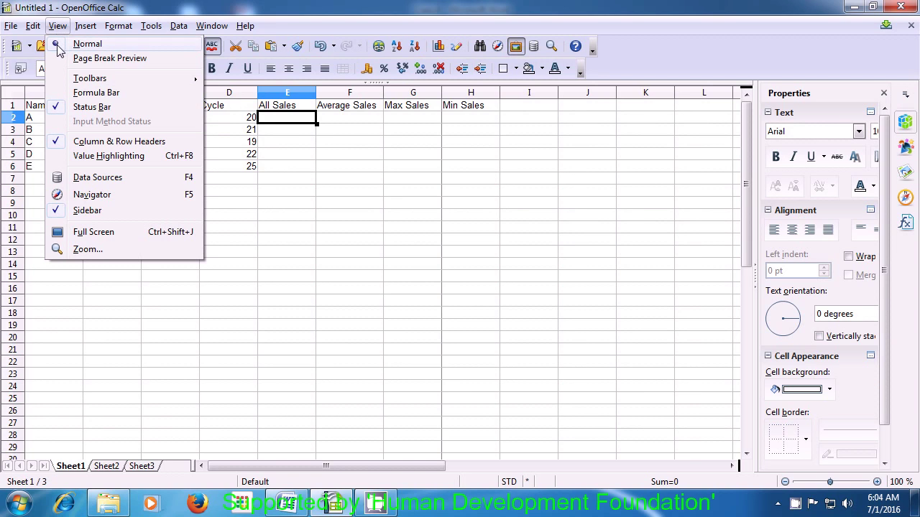
{"action": "left_click", "coordinate": [76, 97]}
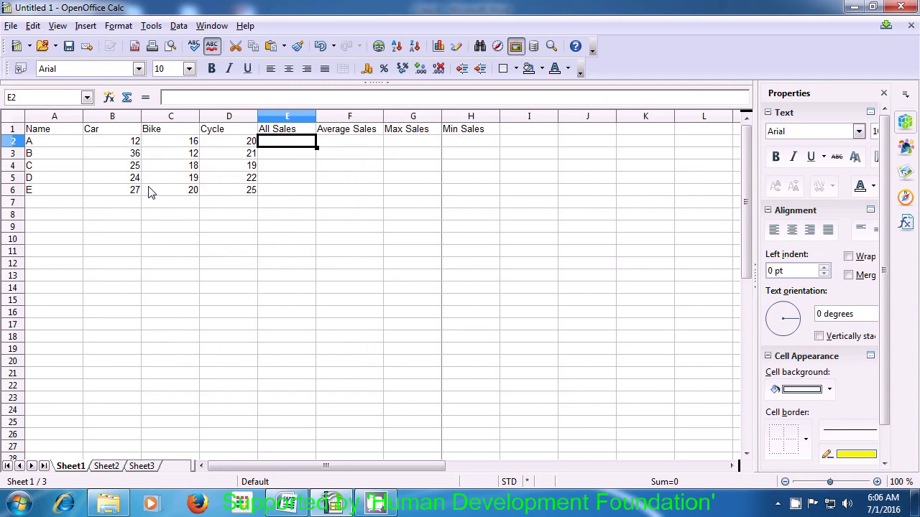
- Turn on Value Highlighting for the sales table
{"action": "left_click", "coordinate": [58, 27]}
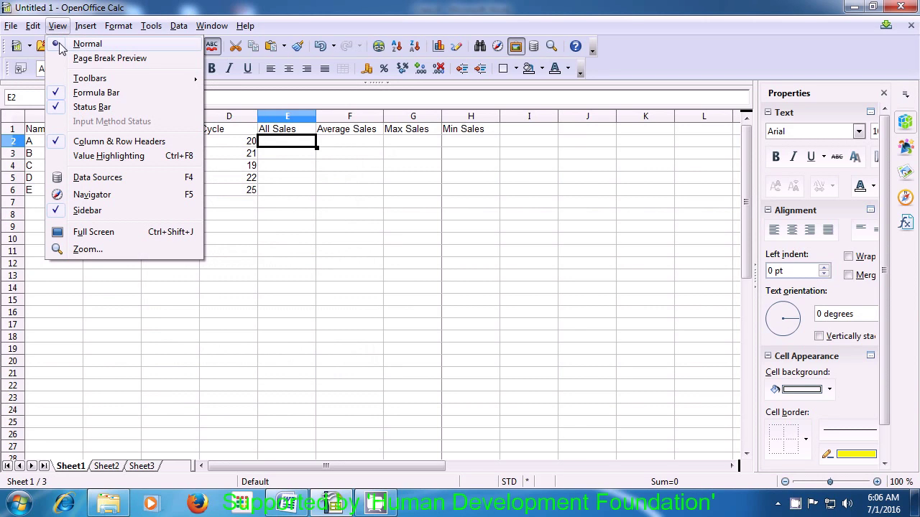
{"action": "left_click", "coordinate": [77, 156]}
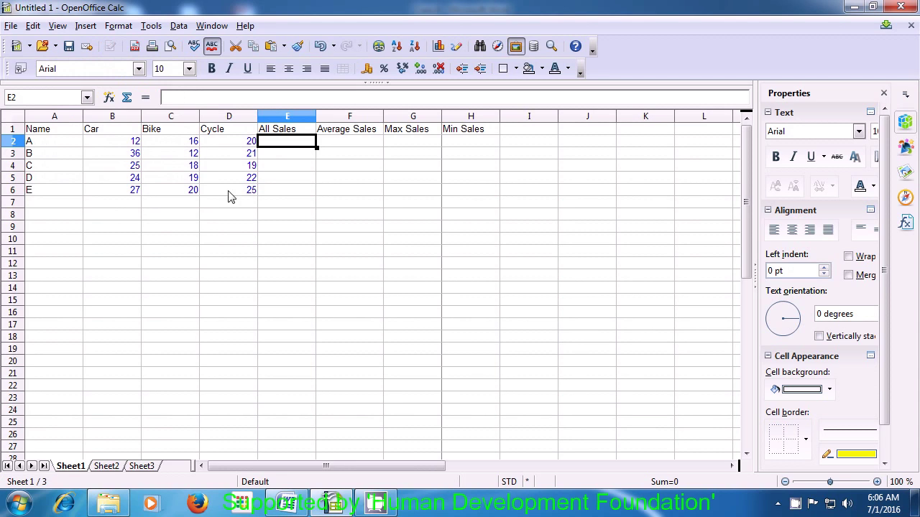
- Add a record in row 7 of the sales table: Name F, Car 28, Bike 29 and Cycle 30
{"action": "left_click", "coordinate": [131, 209]}
{"action": "left_click", "coordinate": [59, 208]}
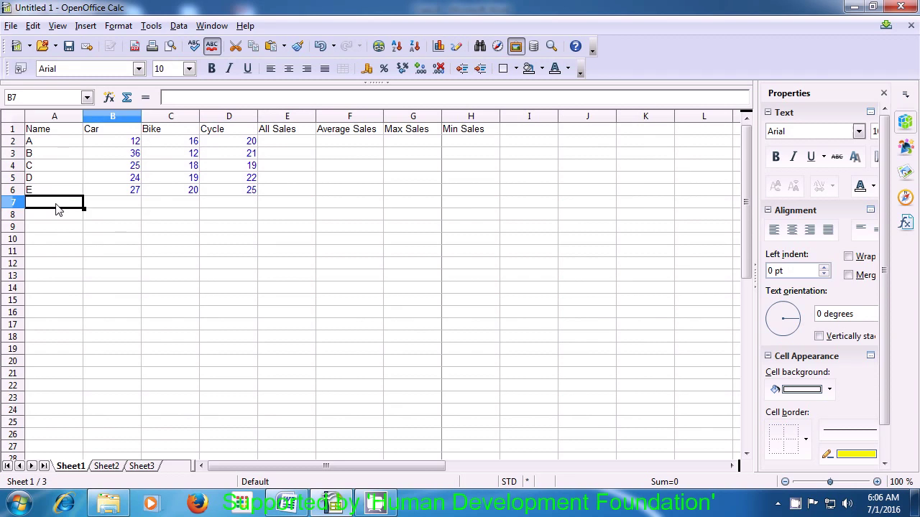
{"action": "type", "text": "F"}
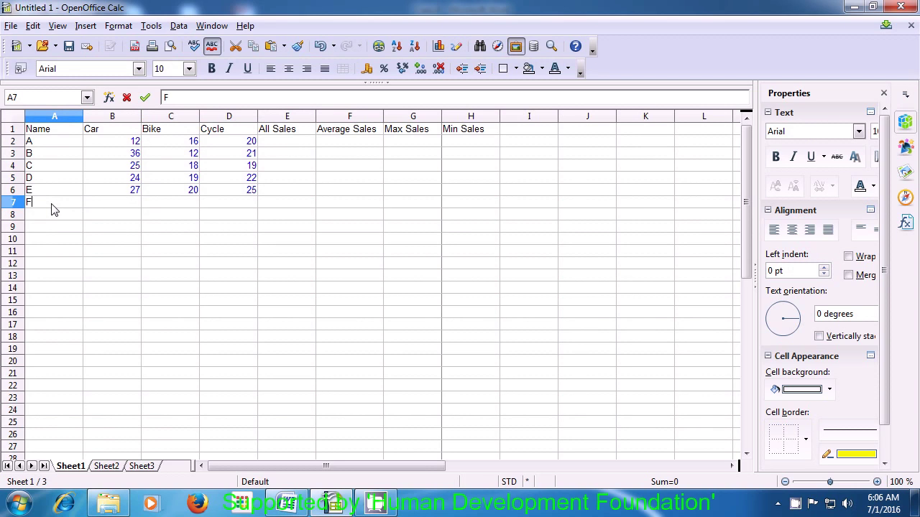
{"action": "key", "text": "Tab"}
{"action": "type", "text": "28"}
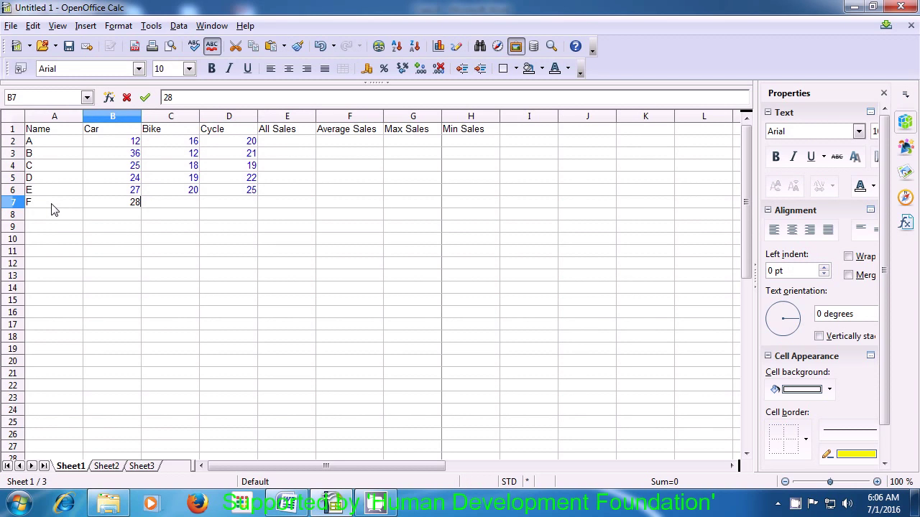
{"action": "key", "text": "Tab"}
{"action": "type", "text": "29"}
{"action": "key", "text": "Tab"}
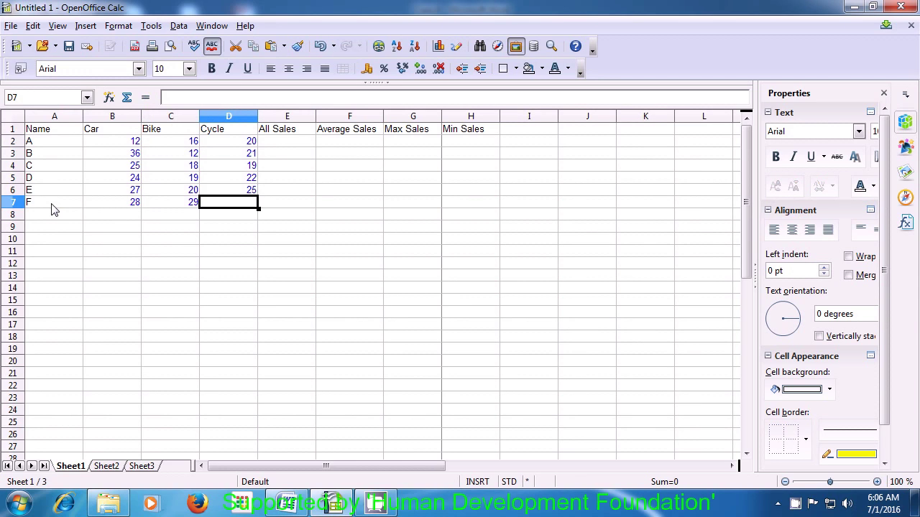
{"action": "type", "text": "30"}
{"action": "key", "text": "Tab"}
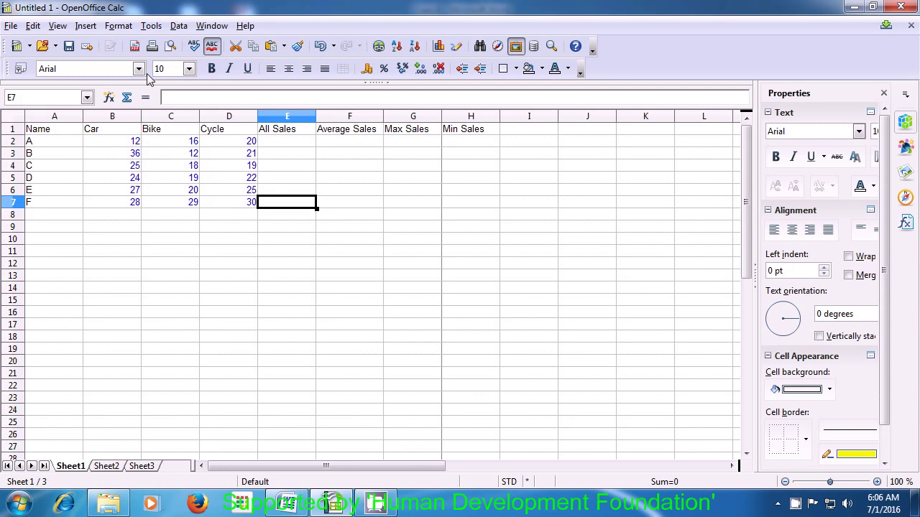
- Turn off Value Highlighting for the sales table
{"action": "left_click", "coordinate": [57, 26]}
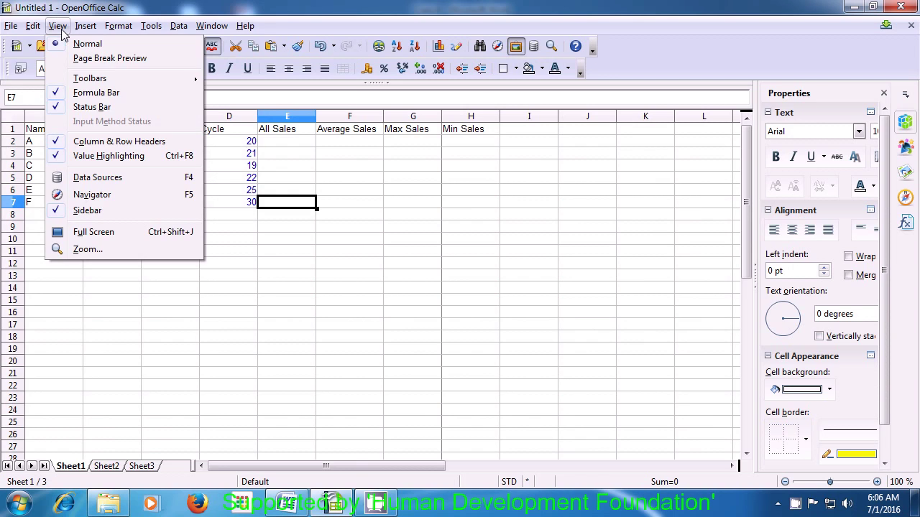
{"action": "left_click", "coordinate": [105, 156]}
{"action": "left_click", "coordinate": [240, 217]}
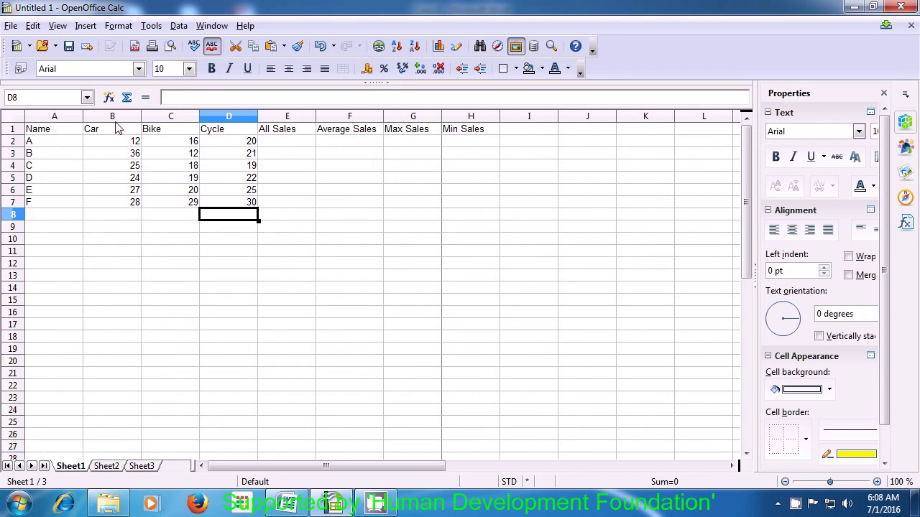
- Hide the Sidebar and display it again
{"action": "left_click", "coordinate": [57, 28]}
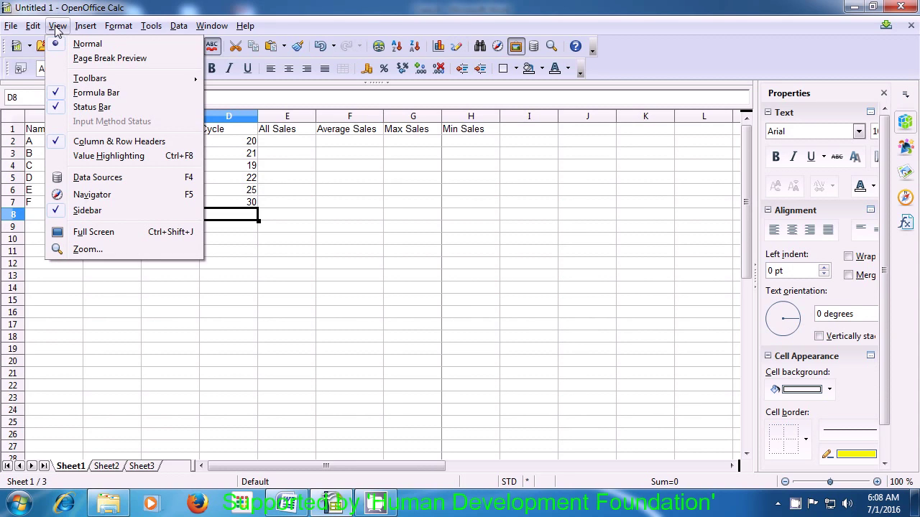
{"action": "left_click", "coordinate": [88, 210]}
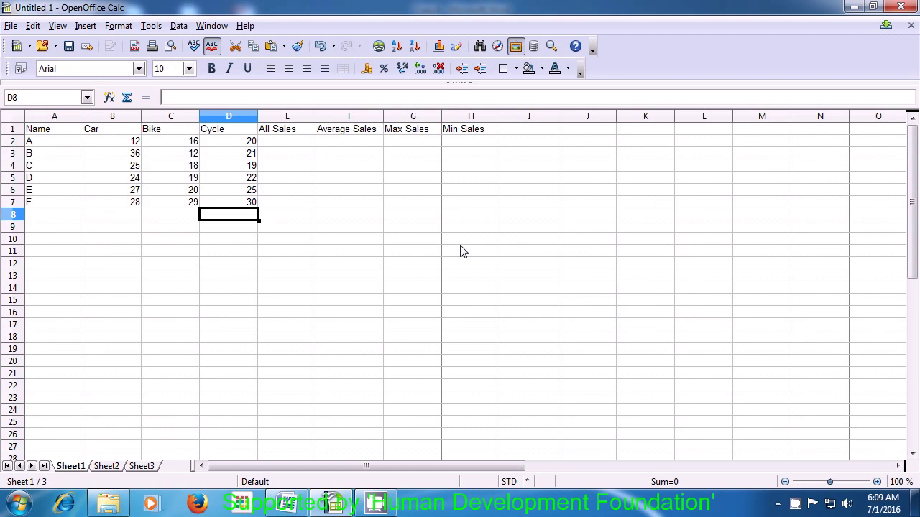
{"action": "left_click", "coordinate": [56, 26]}
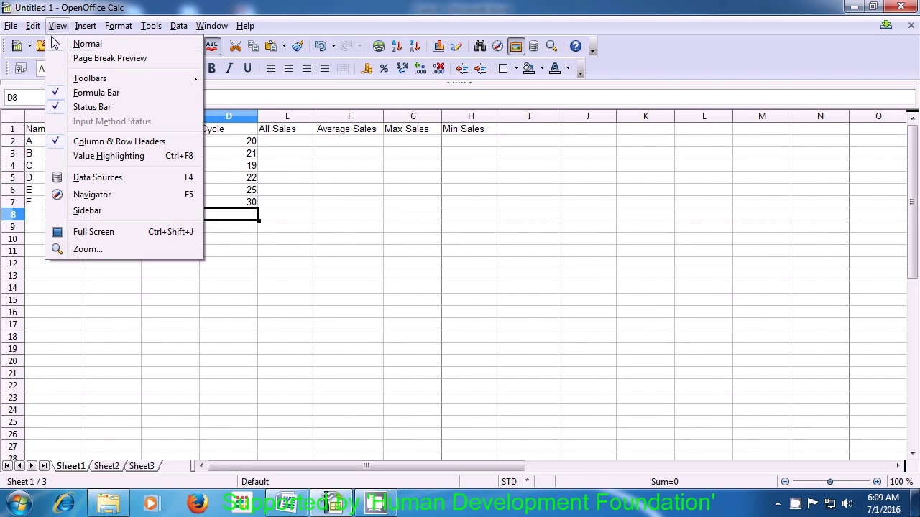
{"action": "left_click", "coordinate": [113, 213]}
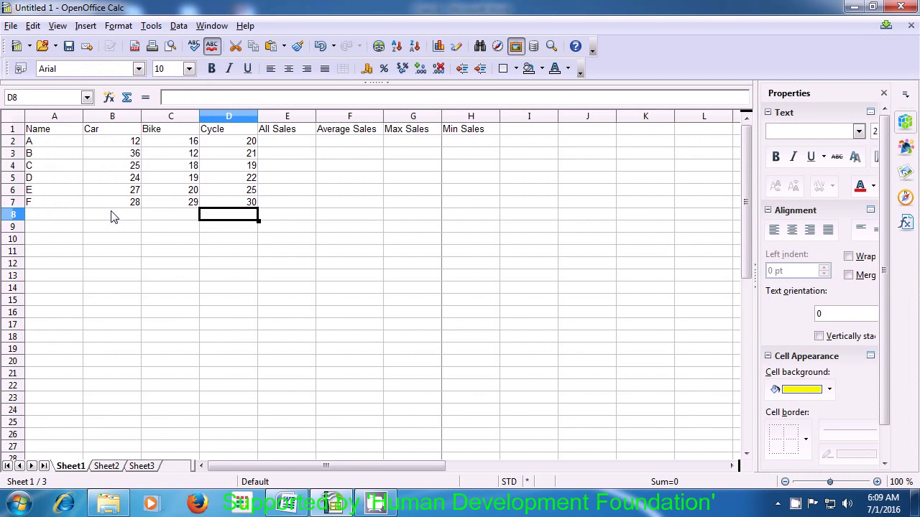
{"action": "left_click", "coordinate": [368, 227]}
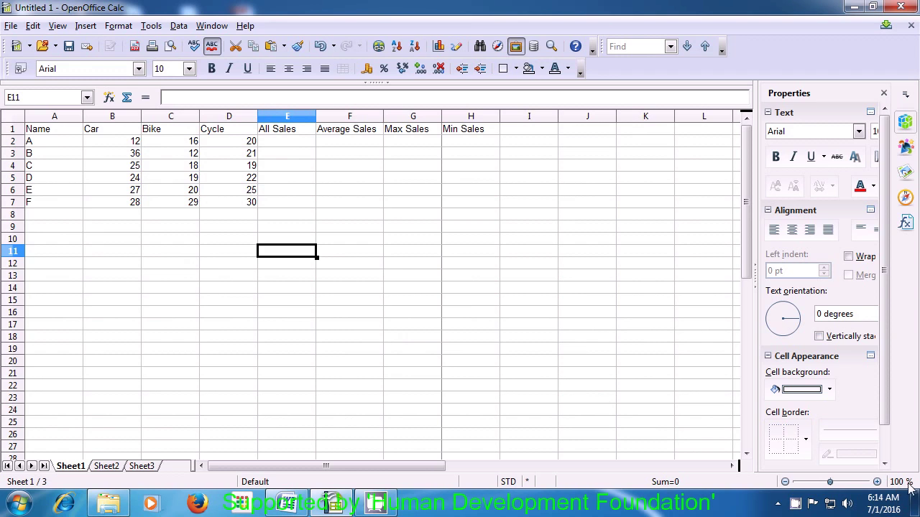
- Enlarge the sheet's zoom in steps to 125 %
{"action": "left_click", "coordinate": [877, 482]}
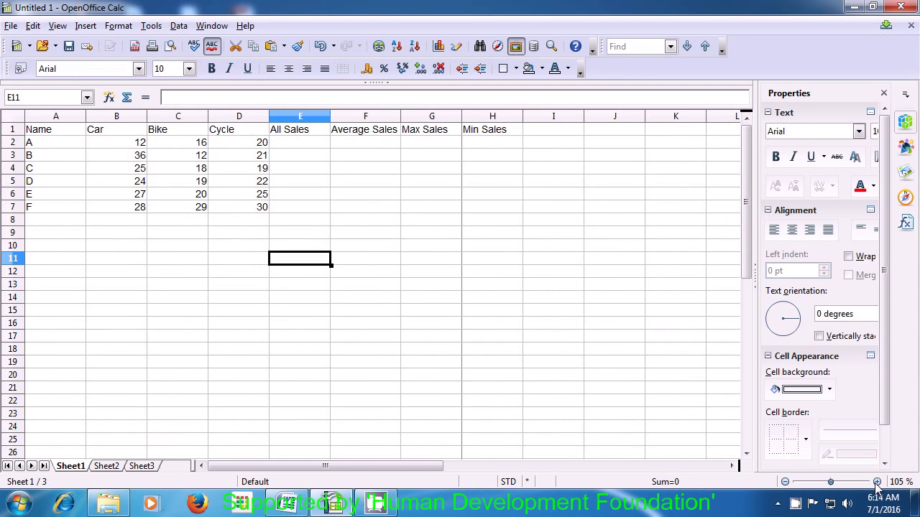
{"action": "left_click", "coordinate": [876, 482]}
{"action": "left_click", "coordinate": [877, 483]}
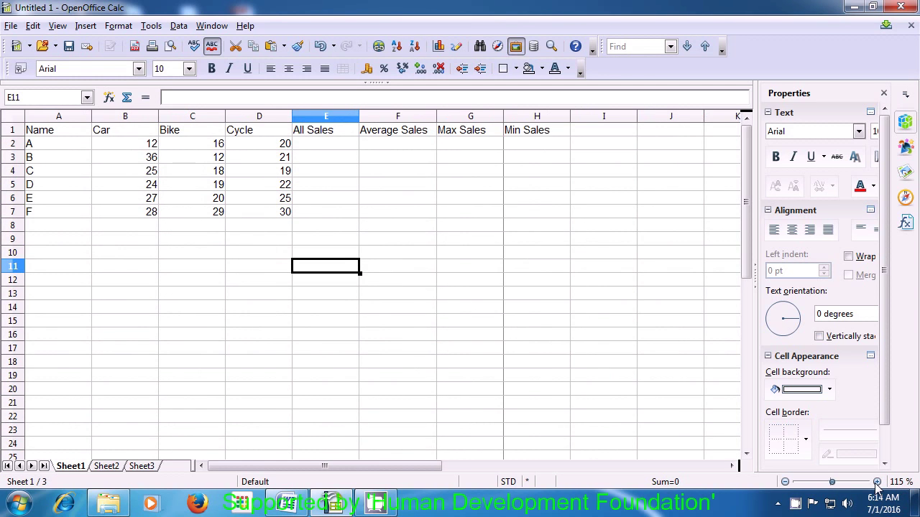
{"action": "left_click", "coordinate": [877, 482]}
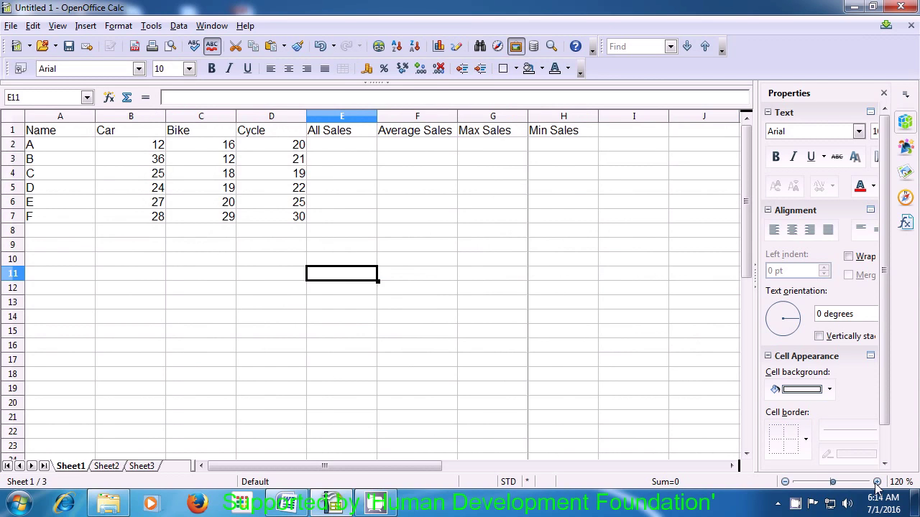
{"action": "left_click", "coordinate": [877, 482]}
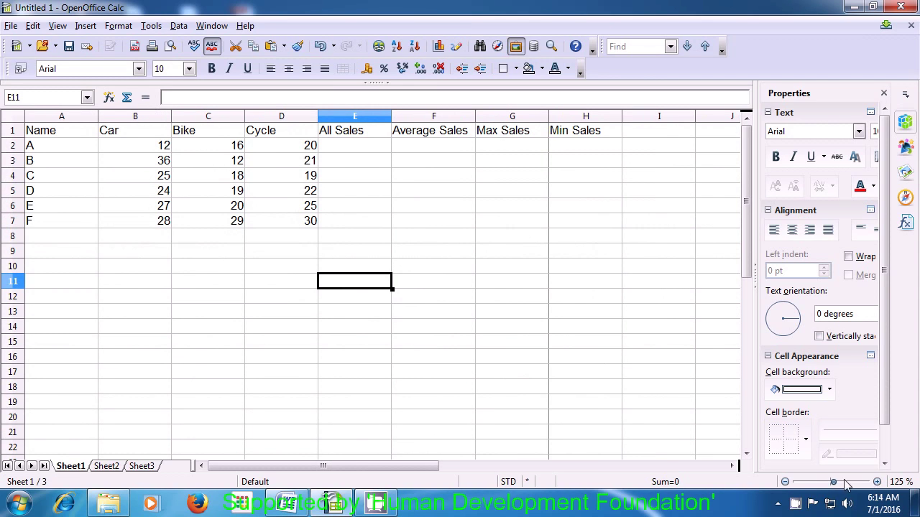
- Reduce the sheet's zoom in steps back to 100 %
{"action": "left_click", "coordinate": [785, 482]}
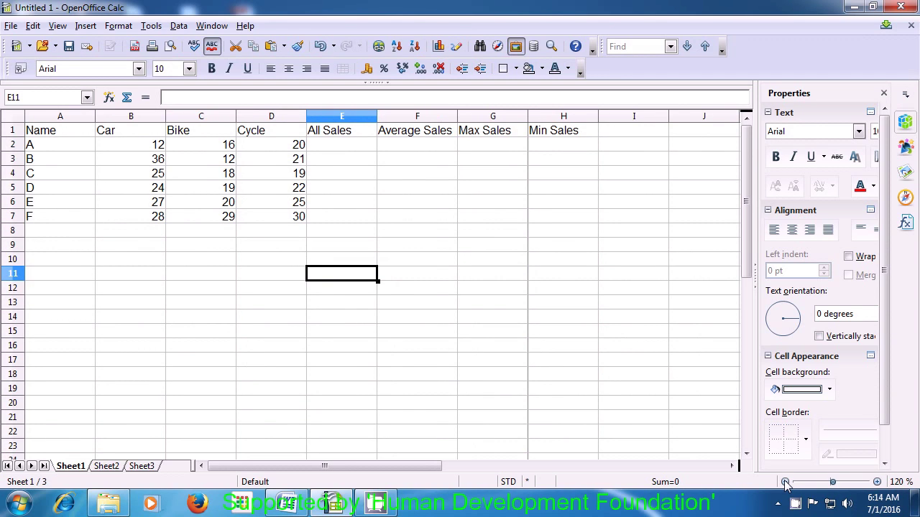
{"action": "left_click", "coordinate": [785, 482]}
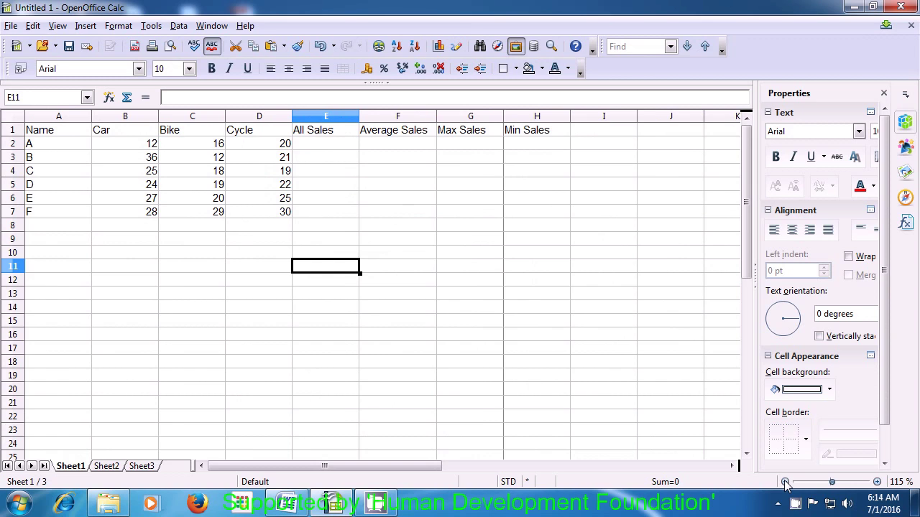
{"action": "left_click", "coordinate": [785, 483]}
{"action": "left_click", "coordinate": [785, 482]}
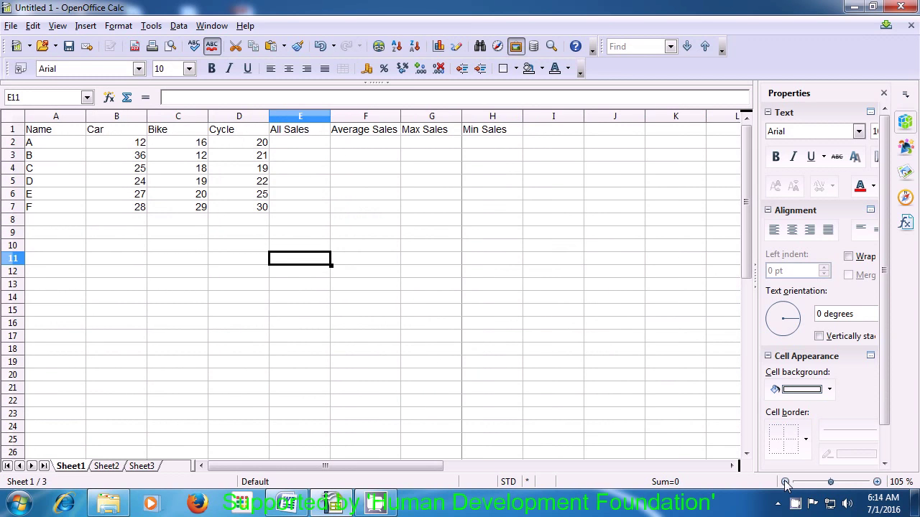
{"action": "left_click", "coordinate": [786, 482]}
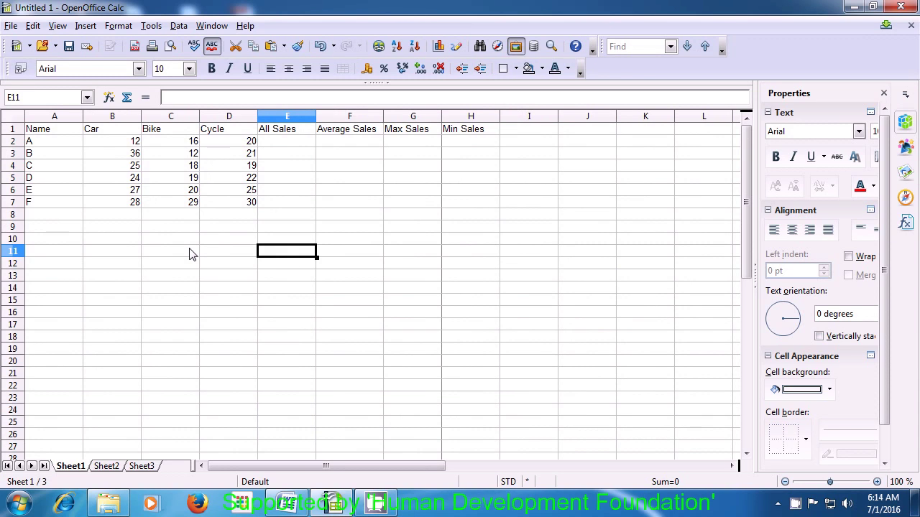
- Try a Variable zoom factor of 101 % in the zoom settings, and apply the 100 % factor instead
{"action": "left_click", "coordinate": [55, 30]}
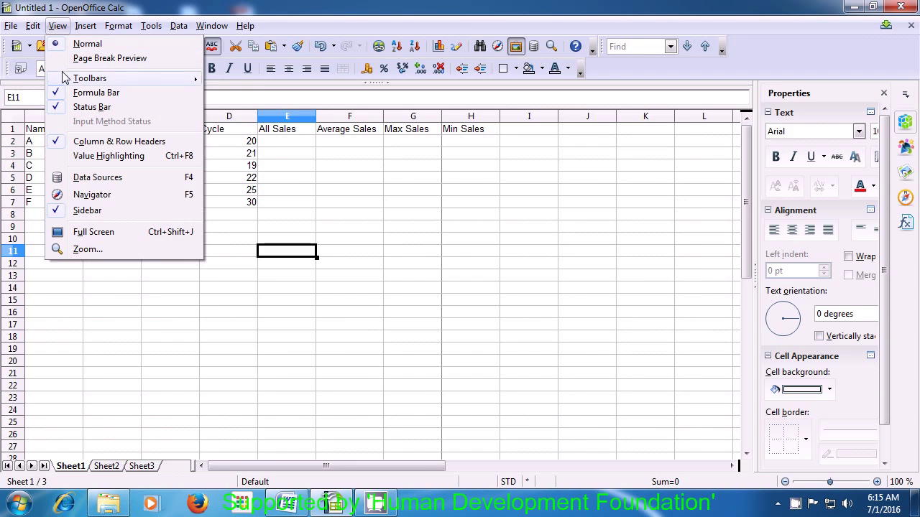
{"action": "left_click", "coordinate": [85, 249]}
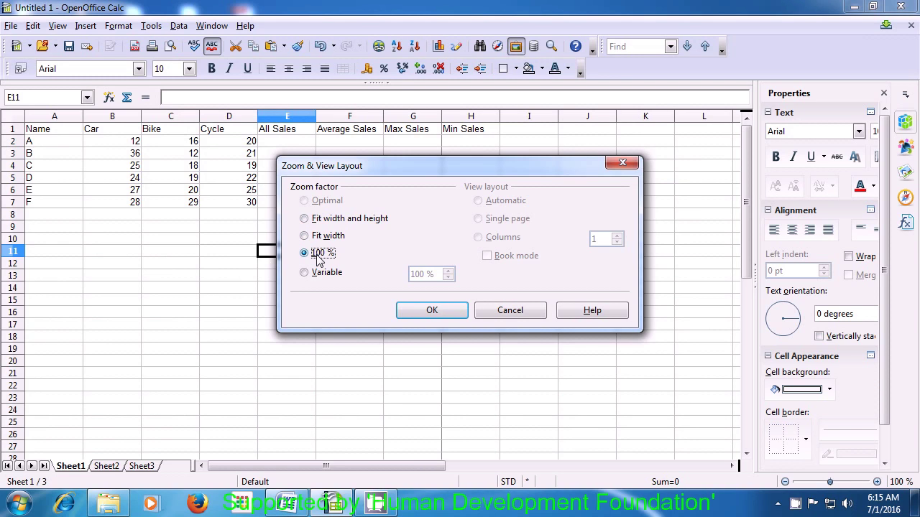
{"action": "left_click", "coordinate": [304, 274]}
{"action": "left_click", "coordinate": [448, 272]}
{"action": "left_click", "coordinate": [449, 272]}
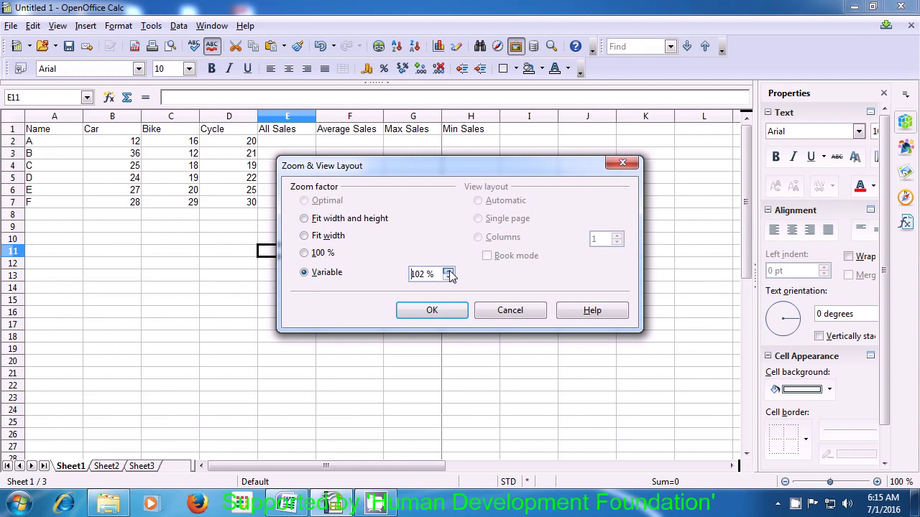
{"action": "left_click", "coordinate": [448, 271]}
{"action": "left_click", "coordinate": [448, 272]}
{"action": "left_click", "coordinate": [448, 272]}
{"action": "left_click", "coordinate": [447, 277]}
{"action": "left_click", "coordinate": [447, 278]}
{"action": "left_click", "coordinate": [448, 278]}
{"action": "left_click", "coordinate": [449, 277]}
{"action": "left_click", "coordinate": [449, 278]}
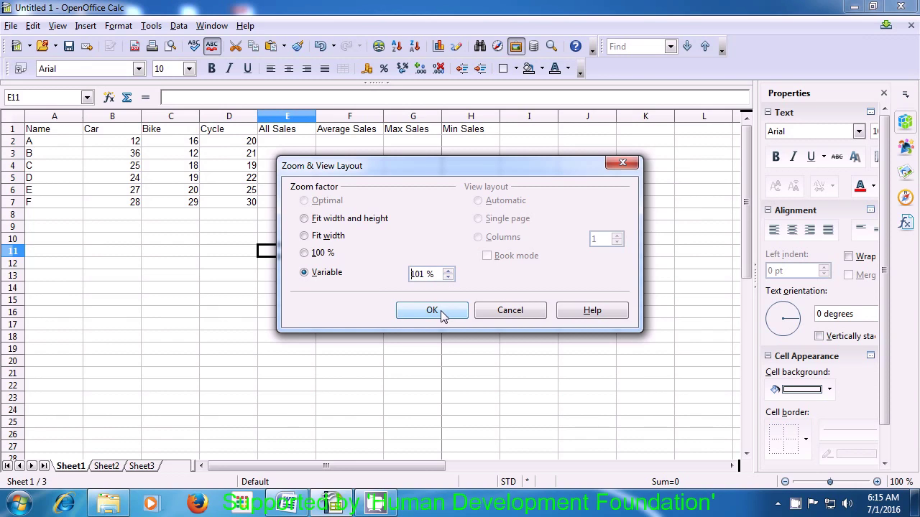
{"action": "left_click", "coordinate": [305, 254]}
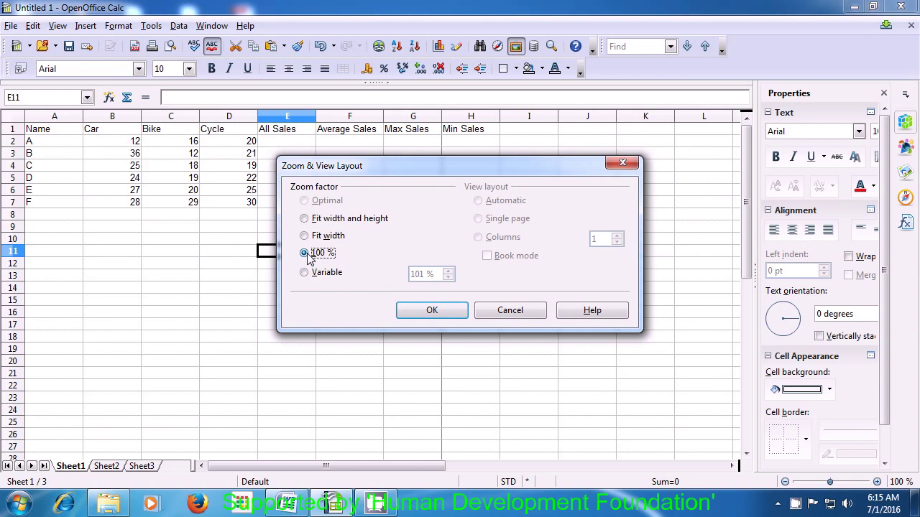
{"action": "left_click", "coordinate": [406, 314]}
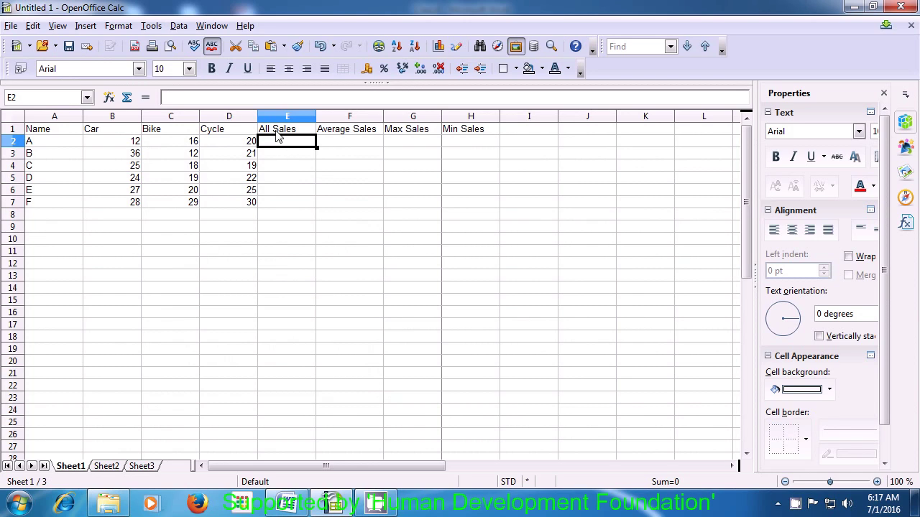
- Total the Car, Bike and Cycle sales of A in cell E2 with the formula =sum(B2:D2)
{"action": "type", "text": "="}
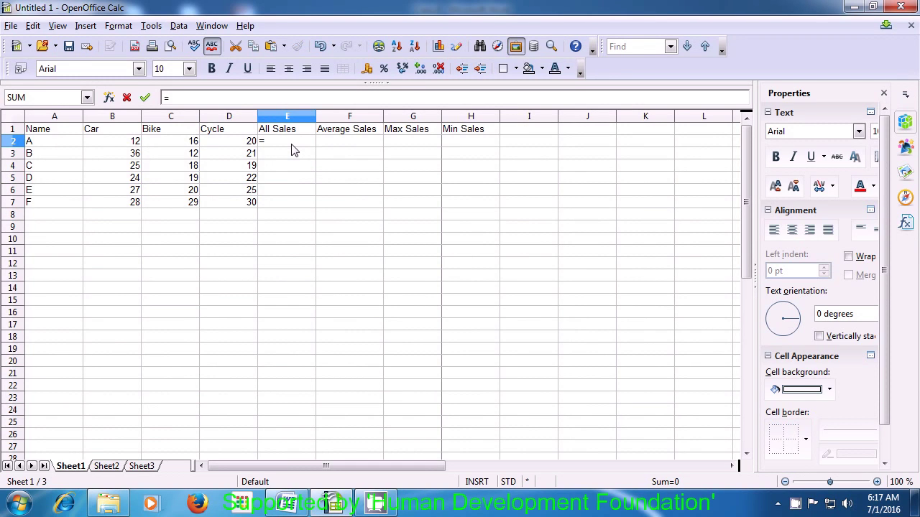
{"action": "type", "text": "sum"}
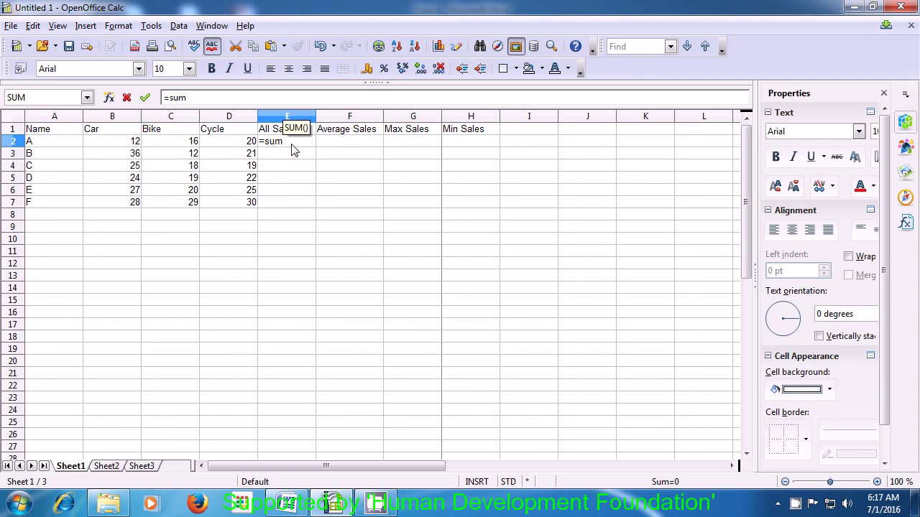
{"action": "type", "text": "("}
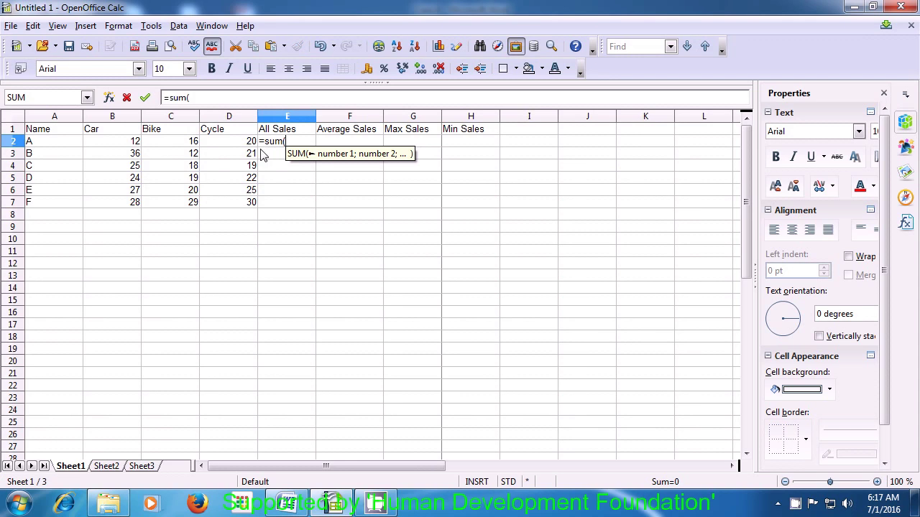
{"action": "left_click", "coordinate": [131, 144]}
{"action": "left_click_drag", "start_coordinate": [131, 143], "coordinate": [220, 143]}
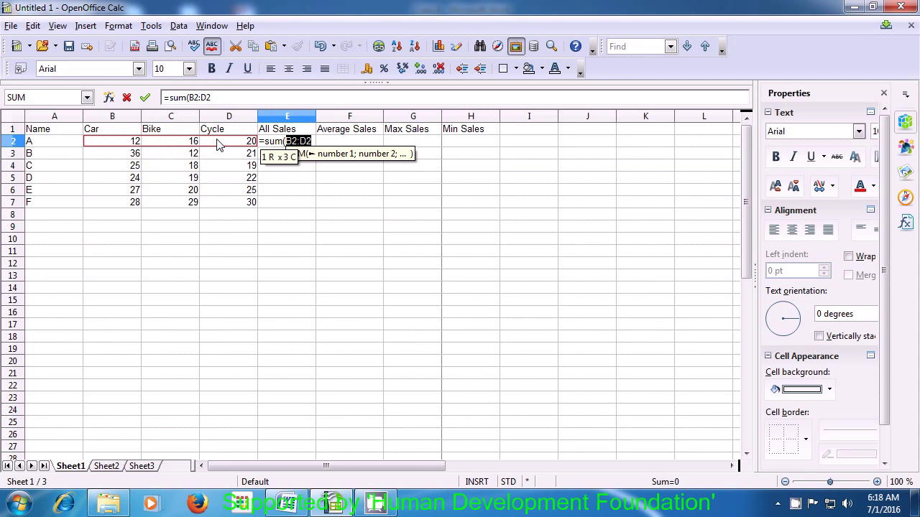
{"action": "type", "text": ")"}
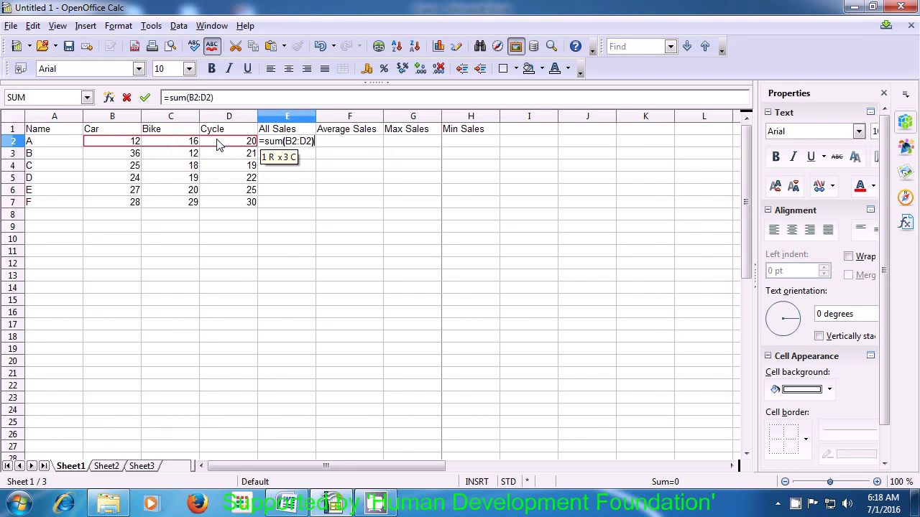
{"action": "key", "text": "Return"}
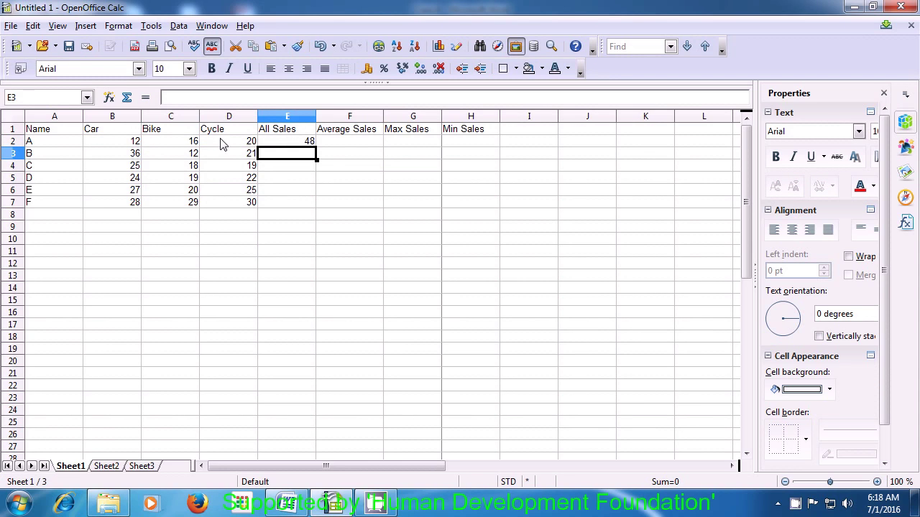
- Fill the All Sales formula from E2 down to E7 for the remaining names
{"action": "left_click", "coordinate": [271, 143]}
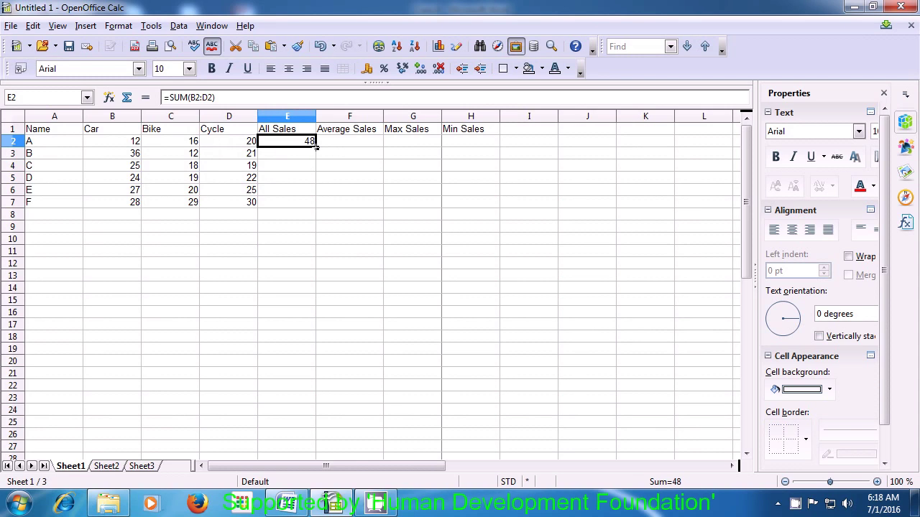
{"action": "left_click_drag", "start_coordinate": [316, 146], "coordinate": [316, 206]}
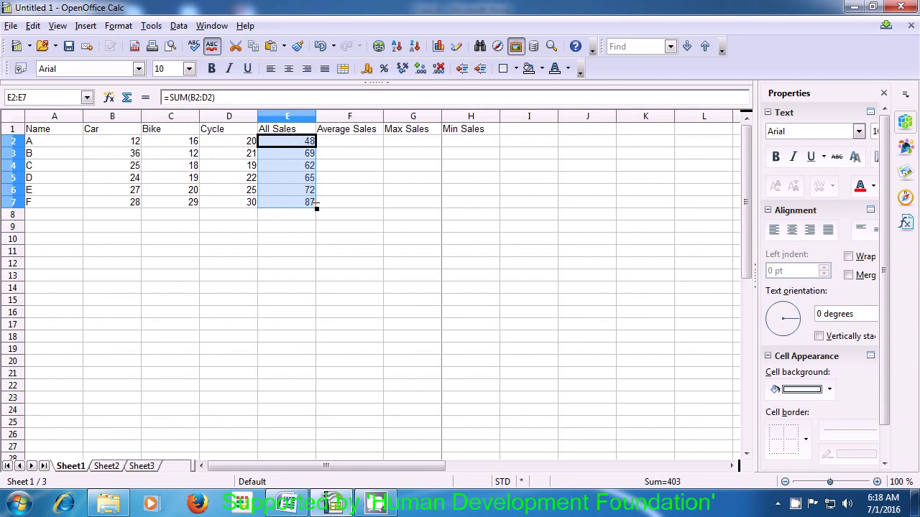
{"action": "left_click", "coordinate": [278, 218]}
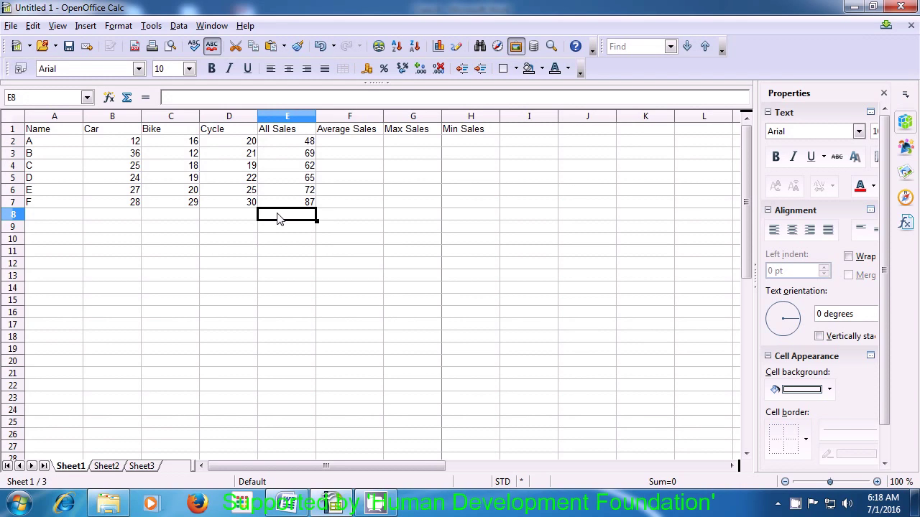
- Enter the label Division in cell D10 below the sales table
{"action": "left_click", "coordinate": [213, 241]}
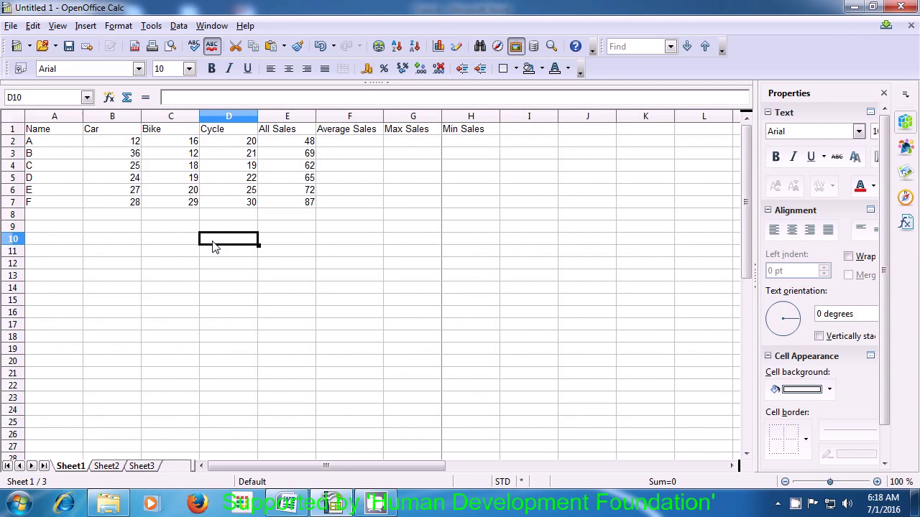
{"action": "type", "text": "D"}
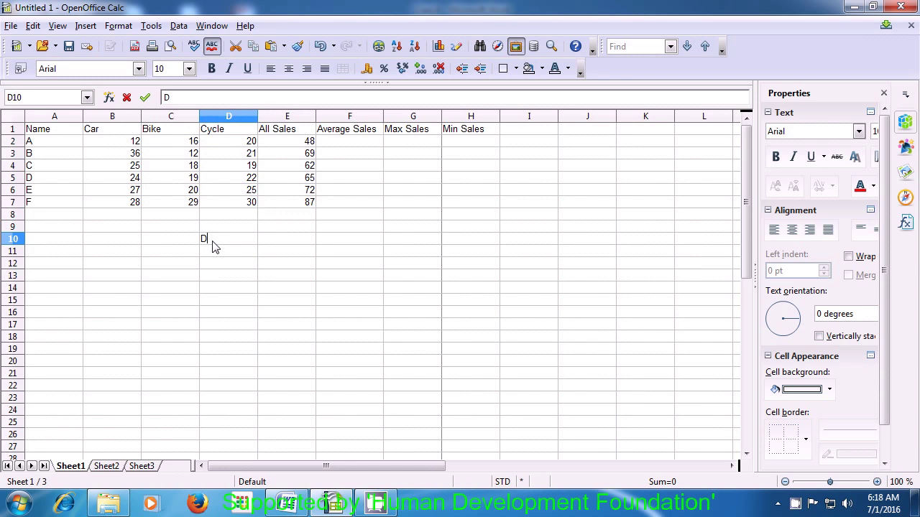
{"action": "type", "text": "ivis"}
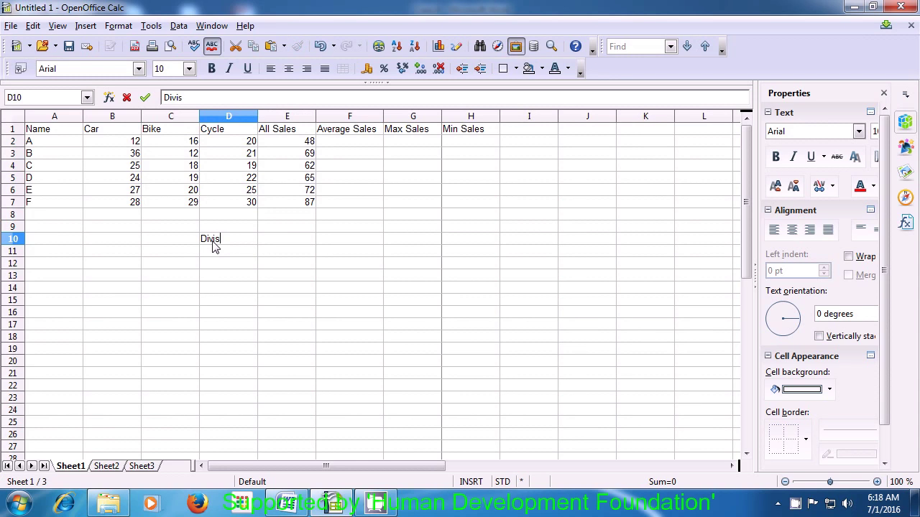
{"action": "type", "text": "ion"}
- Divide A's All Sales by its Car sales in cell E10 with the formula =quotient(E2;B2)
{"action": "left_click", "coordinate": [273, 246]}
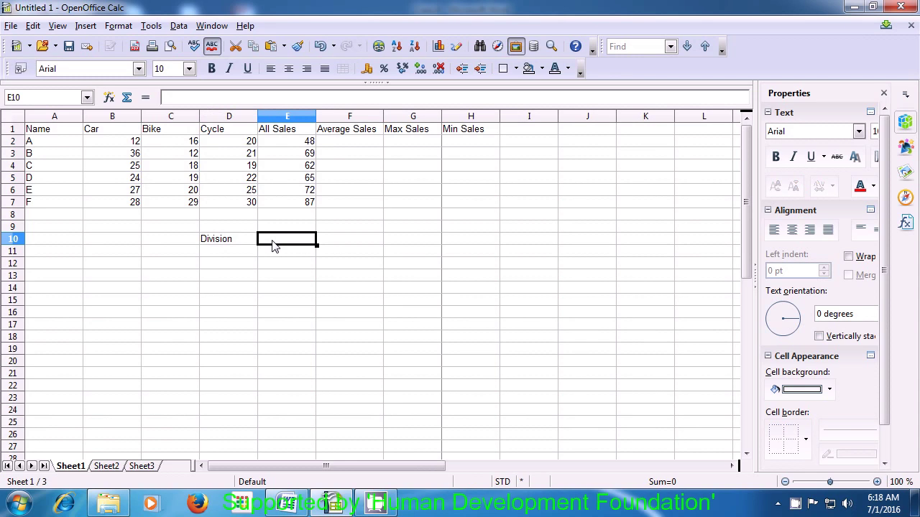
{"action": "type", "text": "="}
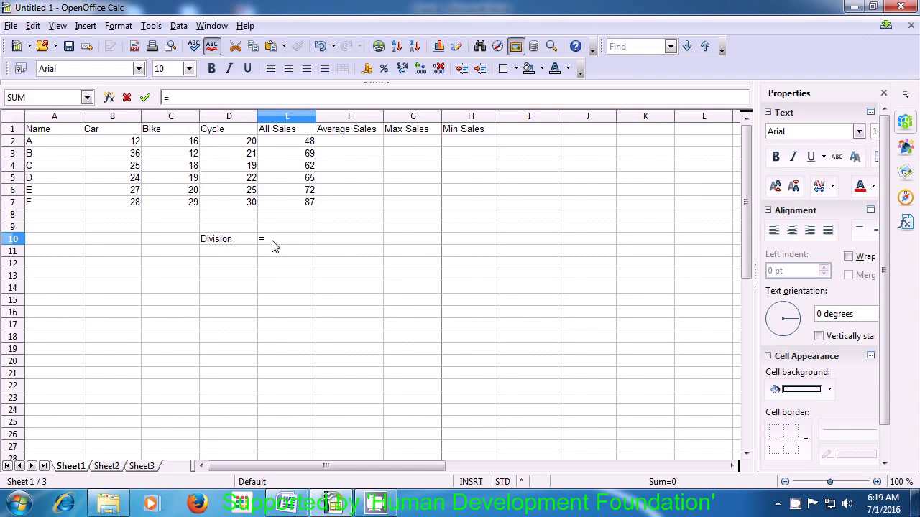
{"action": "type", "text": "quotient("}
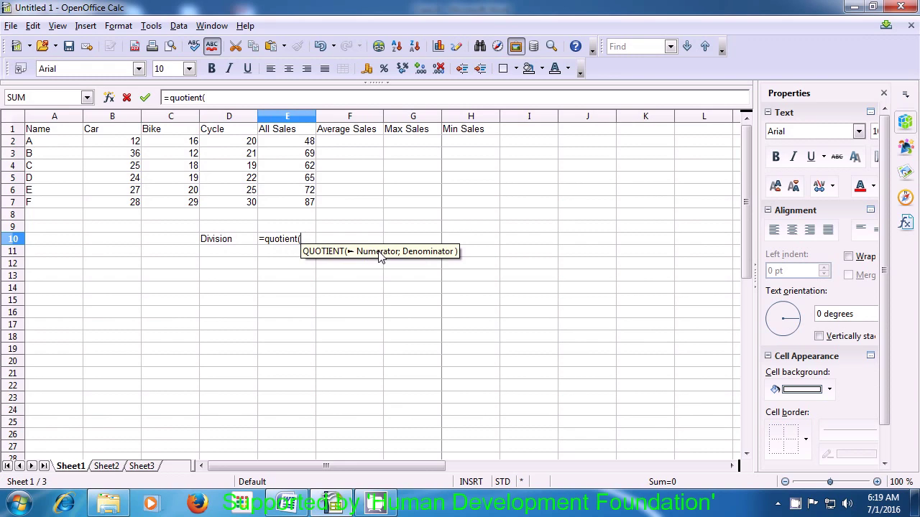
{"action": "left_click", "coordinate": [311, 142]}
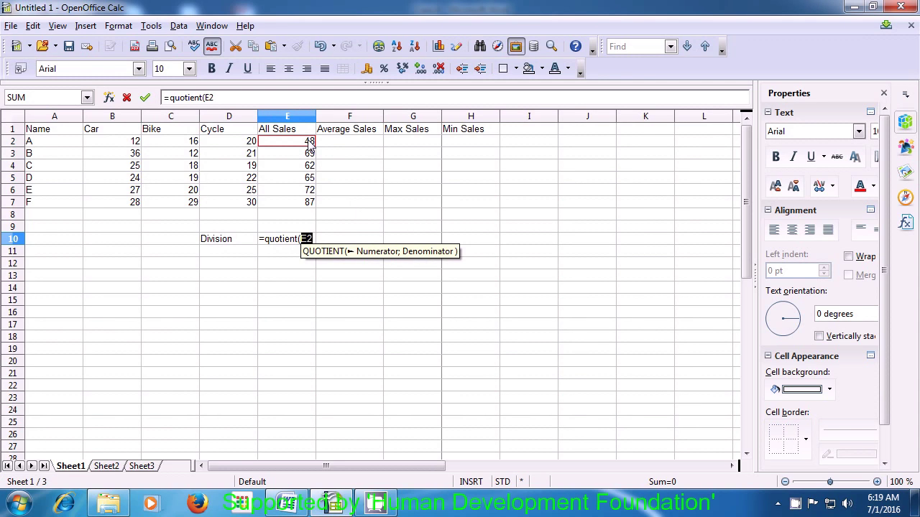
{"action": "type", "text": ";"}
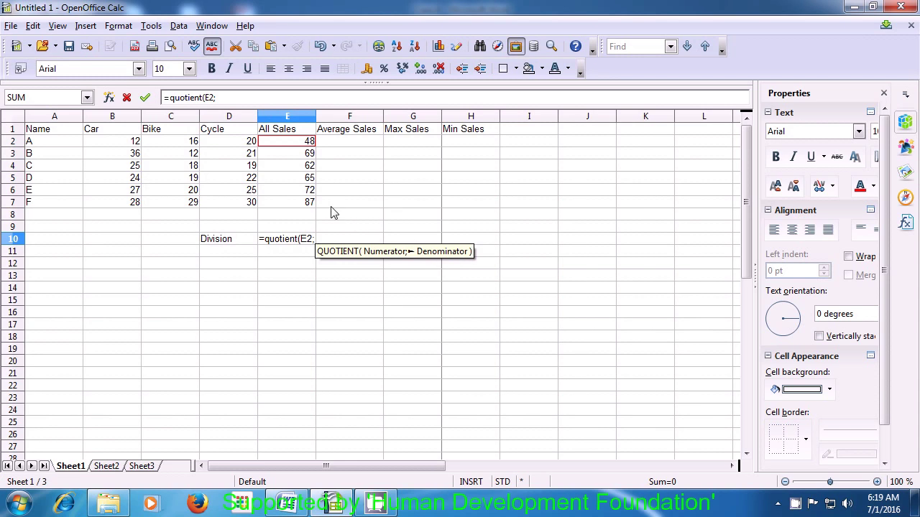
{"action": "left_click", "coordinate": [126, 143]}
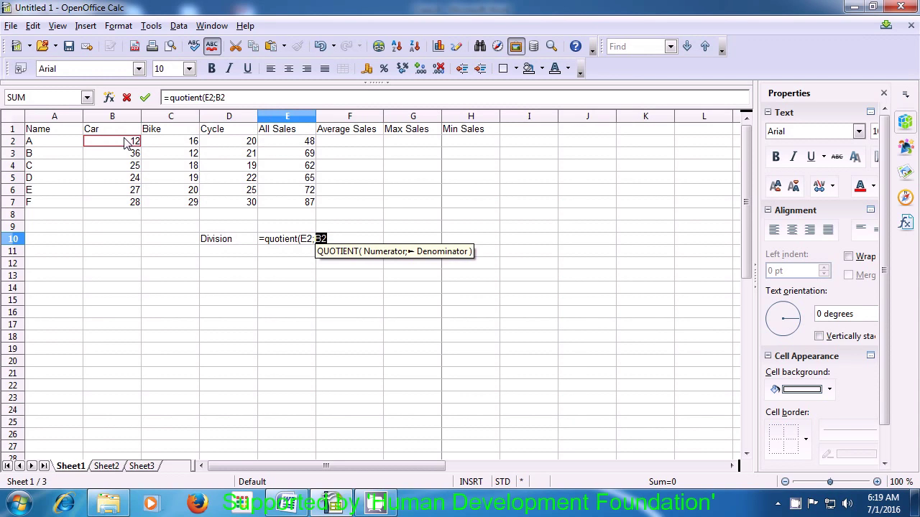
{"action": "type", "text": ")"}
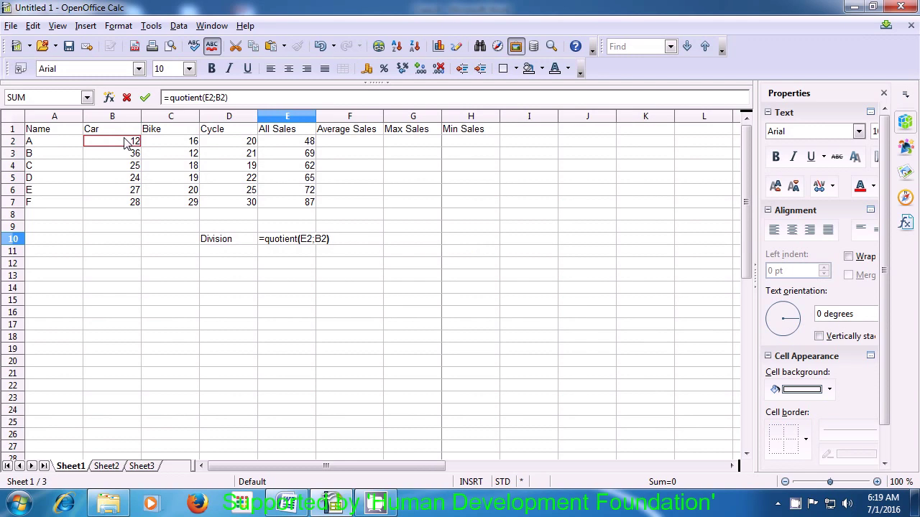
{"action": "key", "text": "Return"}
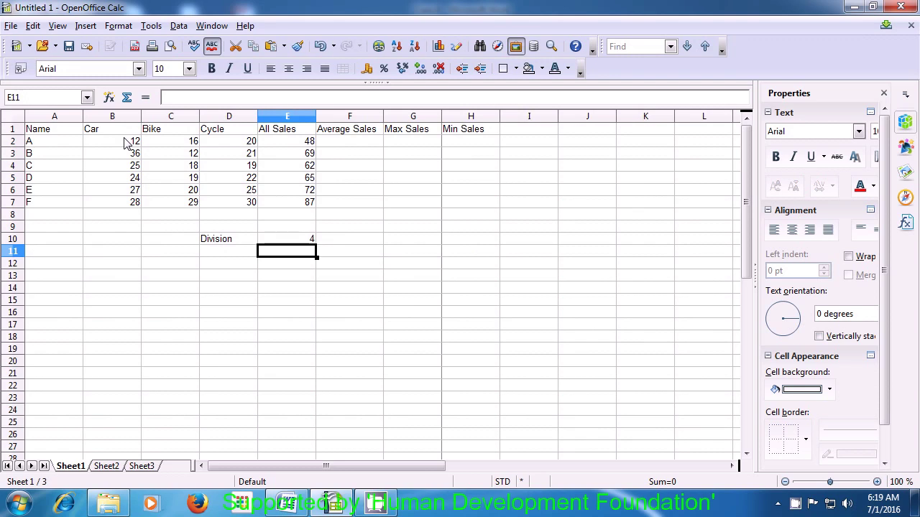
{"action": "key", "text": "Up"}
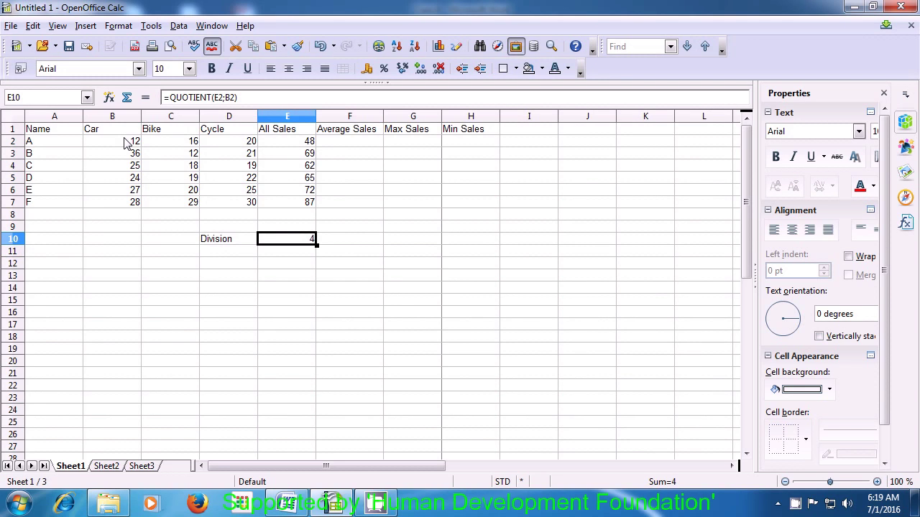
{"action": "key", "text": "Down"}
{"action": "key", "text": "Left"}
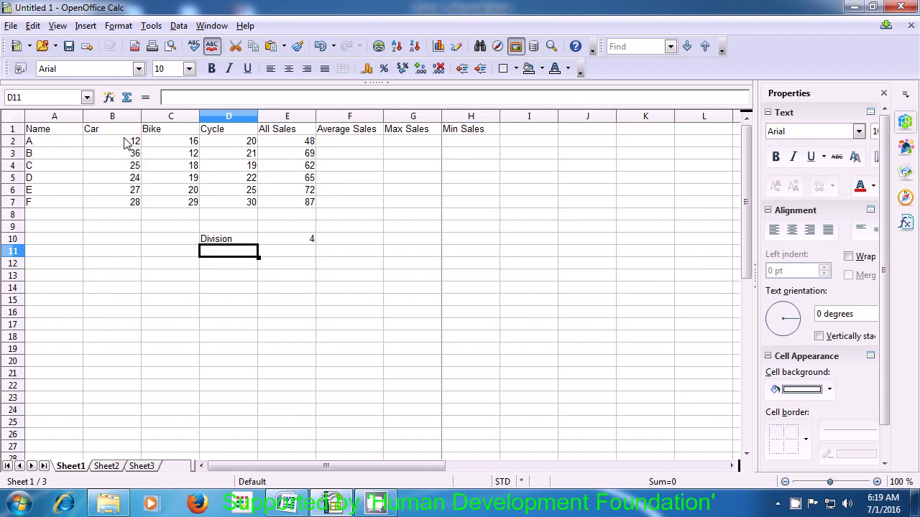
{"action": "key", "text": "Up"}
{"action": "key", "text": "Right"}
{"action": "key", "text": "Right"}
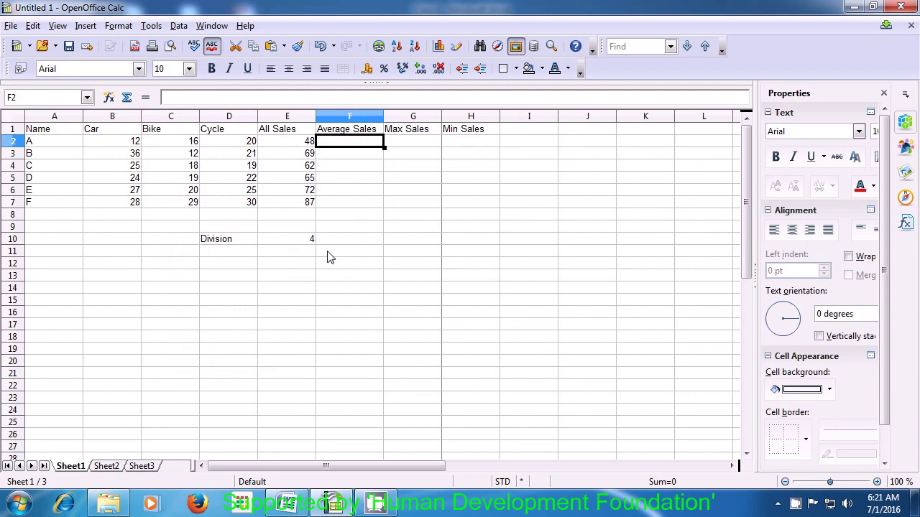
- Average the Car, Bike and Cycle sales of A in cell F2 with the formula =average(B2:D2)
{"action": "type", "text": "="}
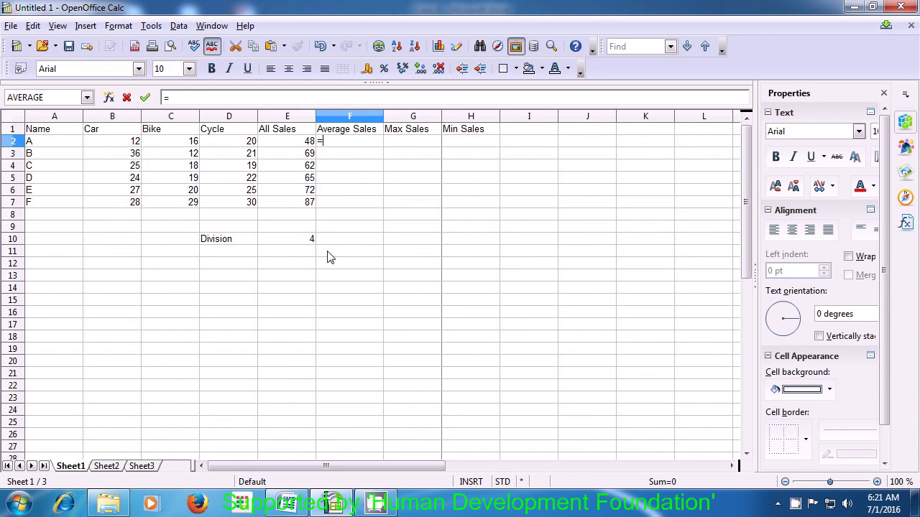
{"action": "type", "text": "av"}
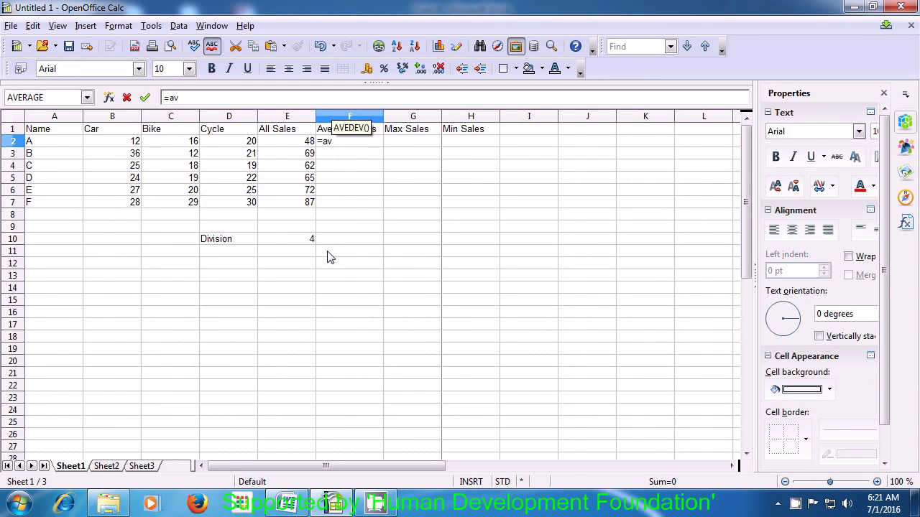
{"action": "type", "text": "er"}
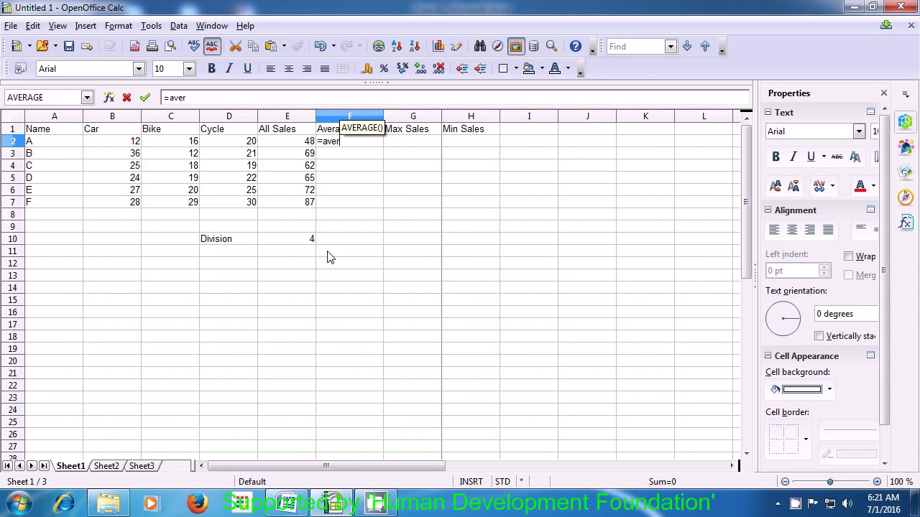
{"action": "type", "text": "a"}
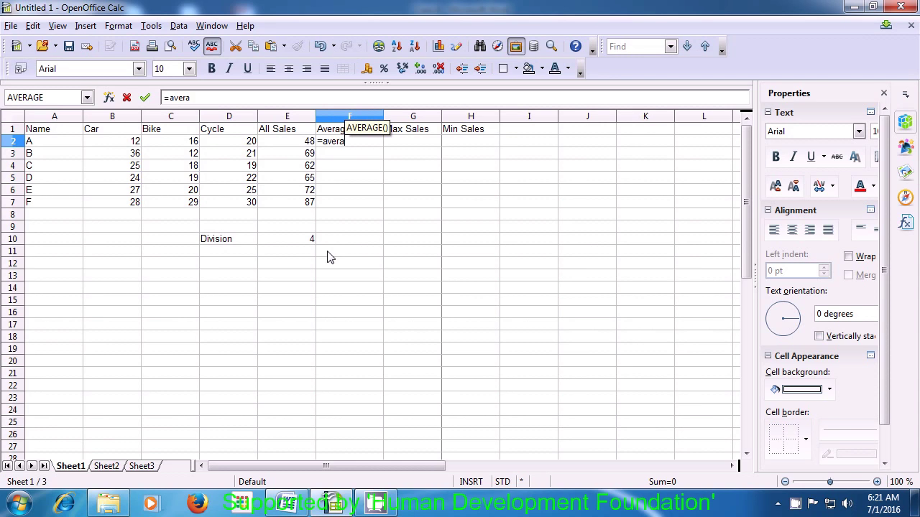
{"action": "type", "text": "ge"}
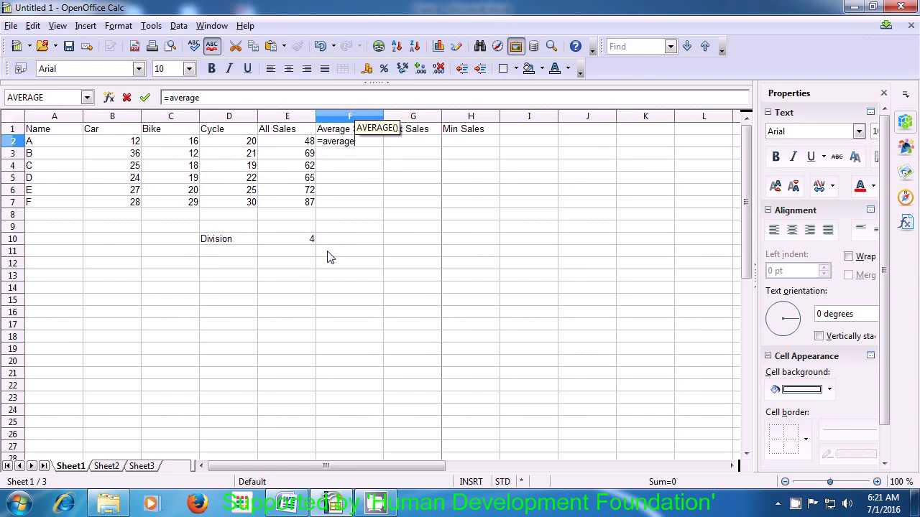
{"action": "type", "text": "("}
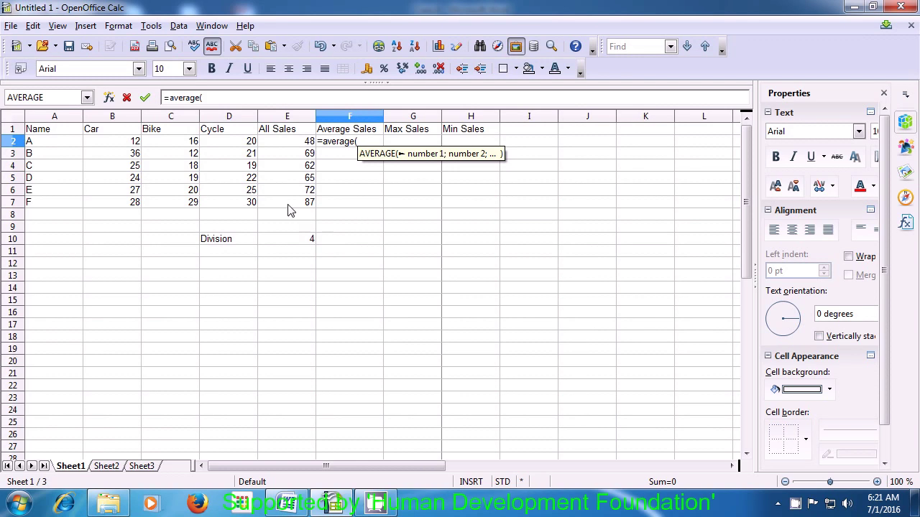
{"action": "left_click", "coordinate": [128, 144]}
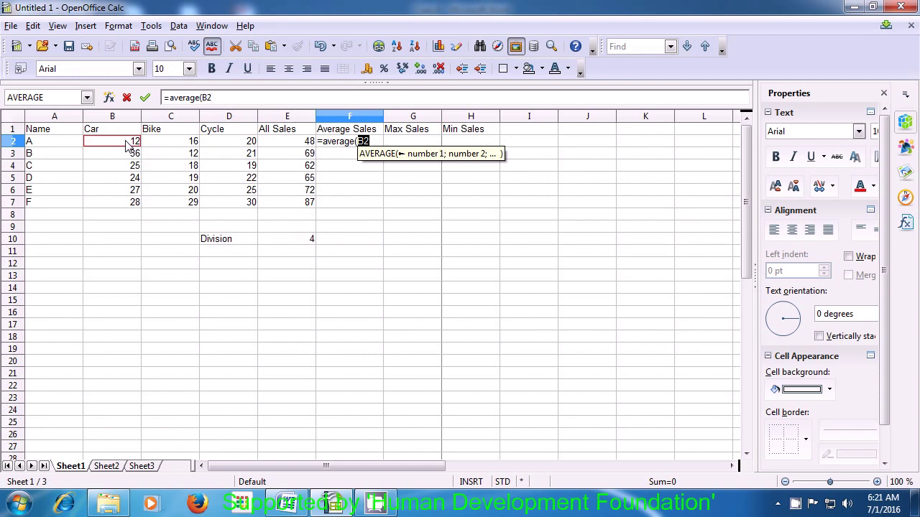
{"action": "left_click_drag", "start_coordinate": [128, 144], "coordinate": [220, 148]}
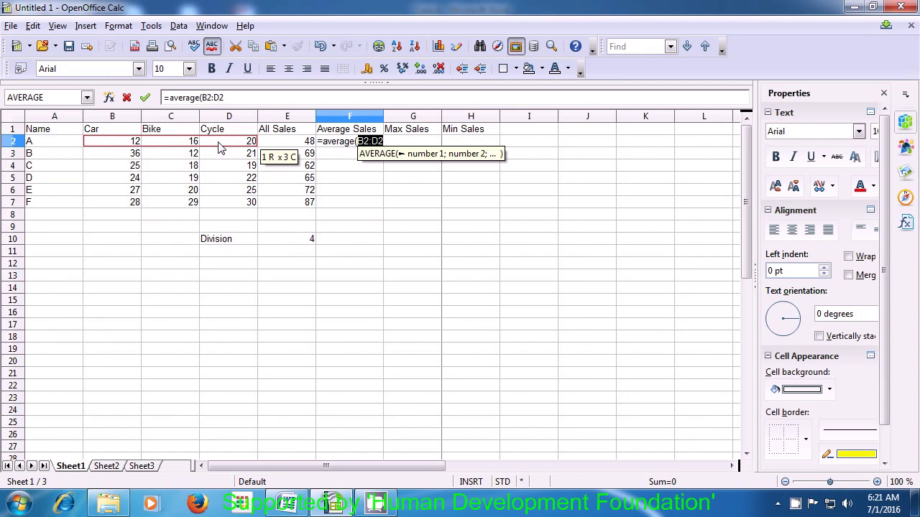
{"action": "type", "text": ")"}
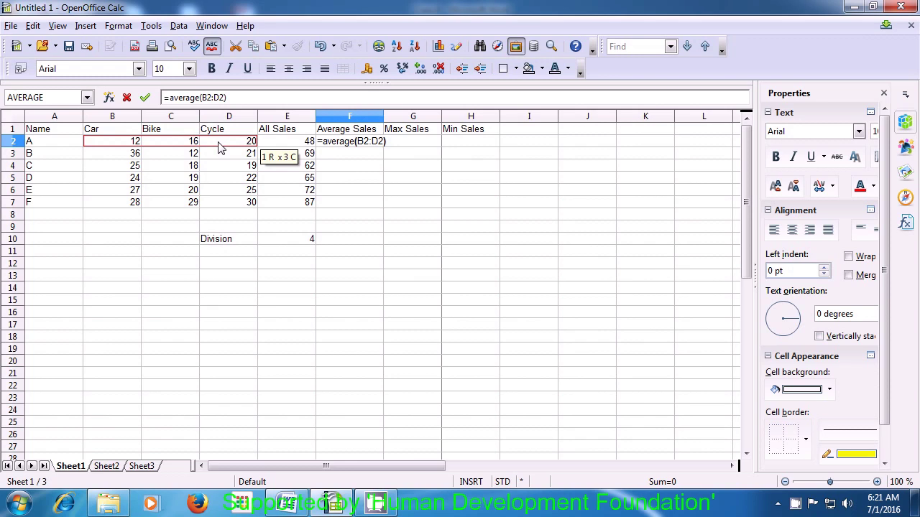
{"action": "key", "text": "Return"}
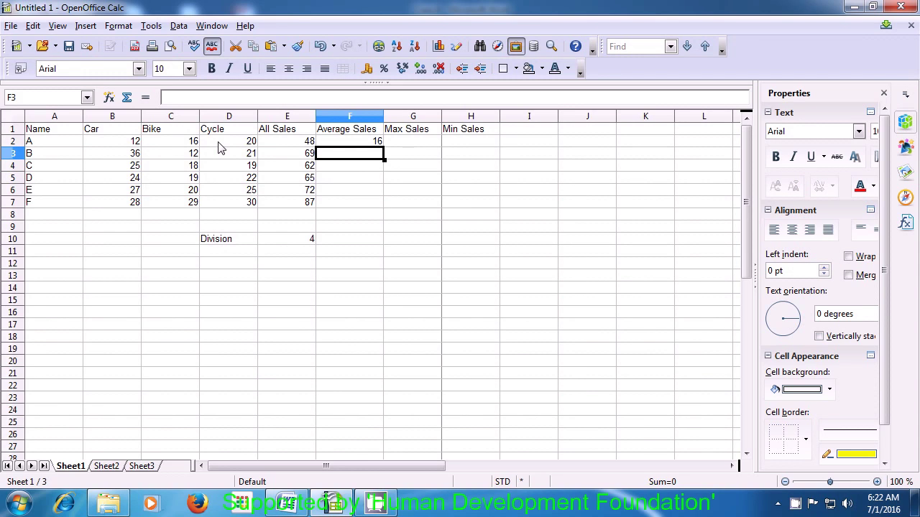
- Calculate B's average sales in cell F3 from its All Sales value with the formula =average(E3/3)
{"action": "type", "text": "="}
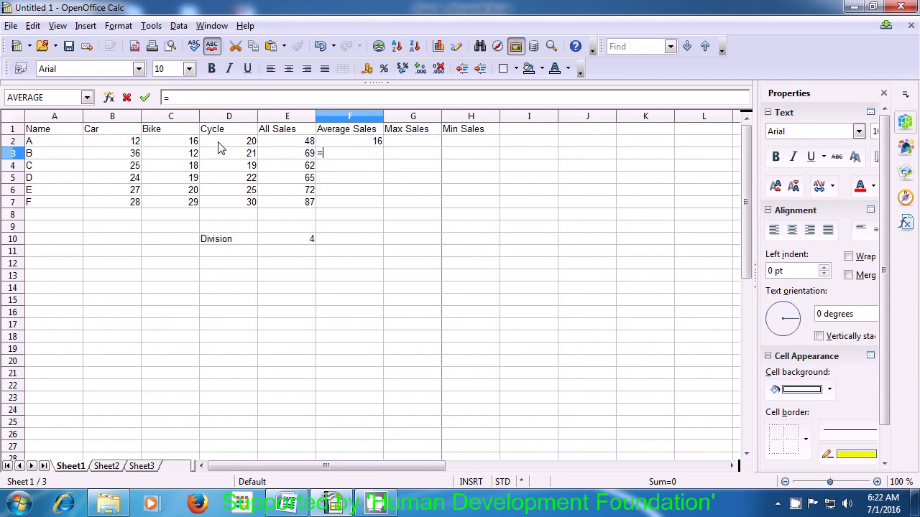
{"action": "type", "text": "average"}
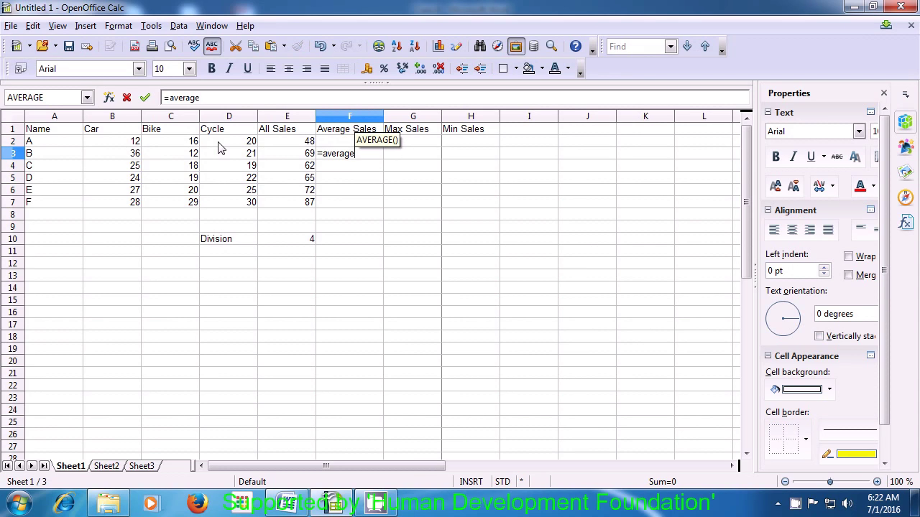
{"action": "type", "text": "("}
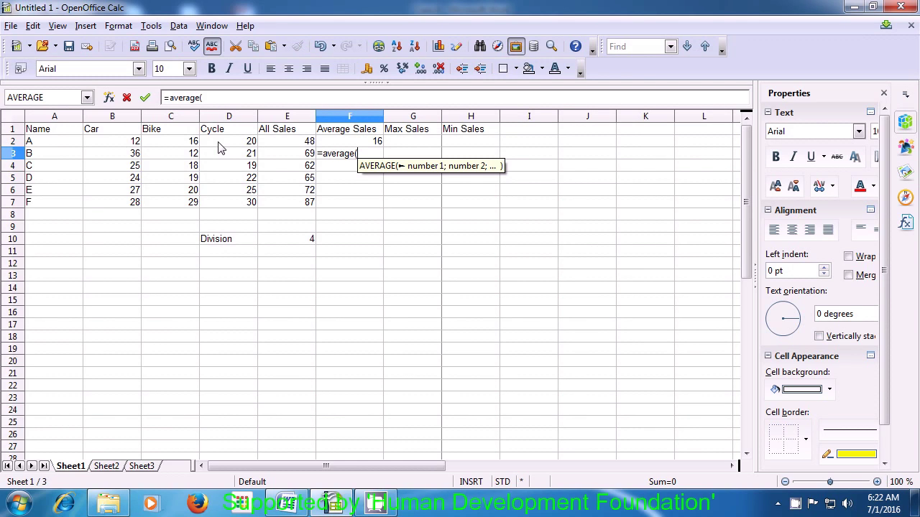
{"action": "left_click", "coordinate": [285, 156]}
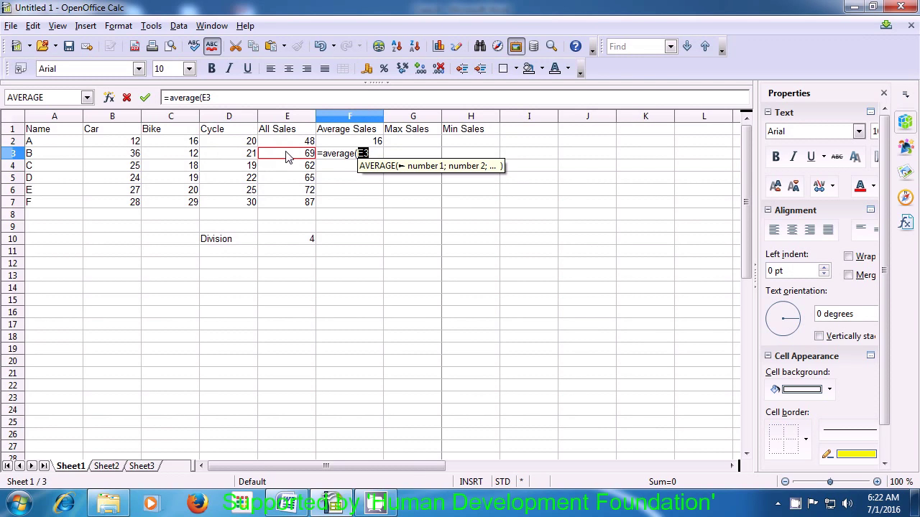
{"action": "type", "text": "/"}
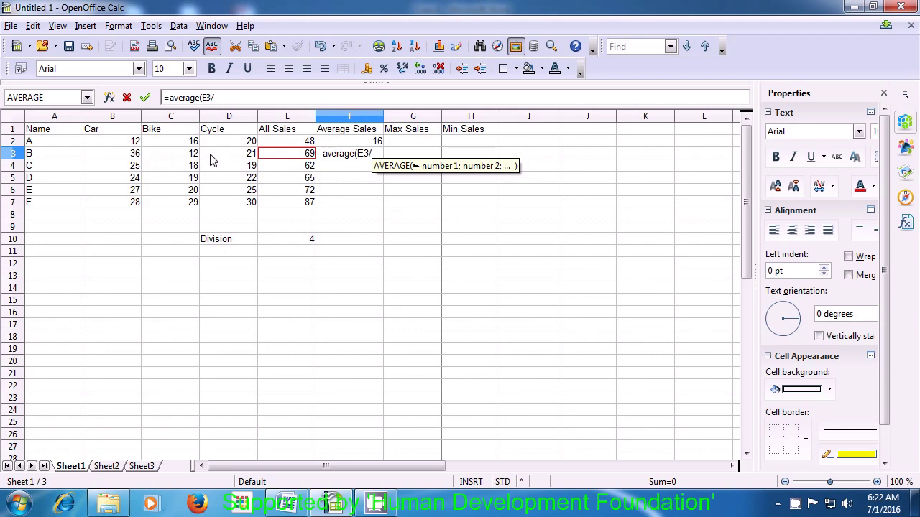
{"action": "type", "text": "3"}
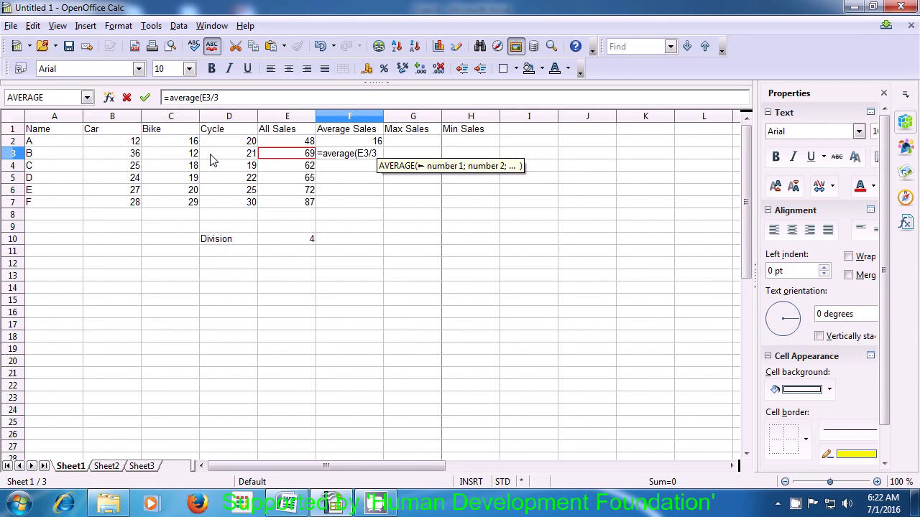
{"action": "type", "text": ")"}
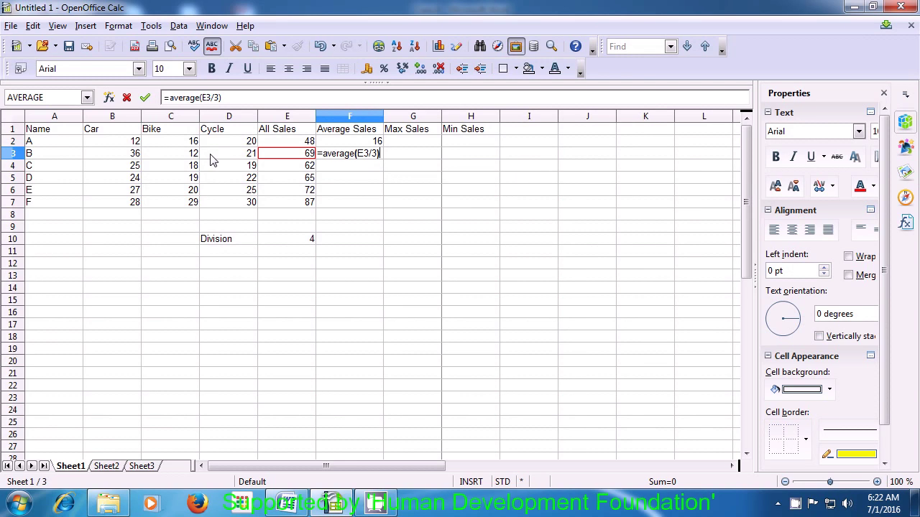
{"action": "key", "text": "Return"}
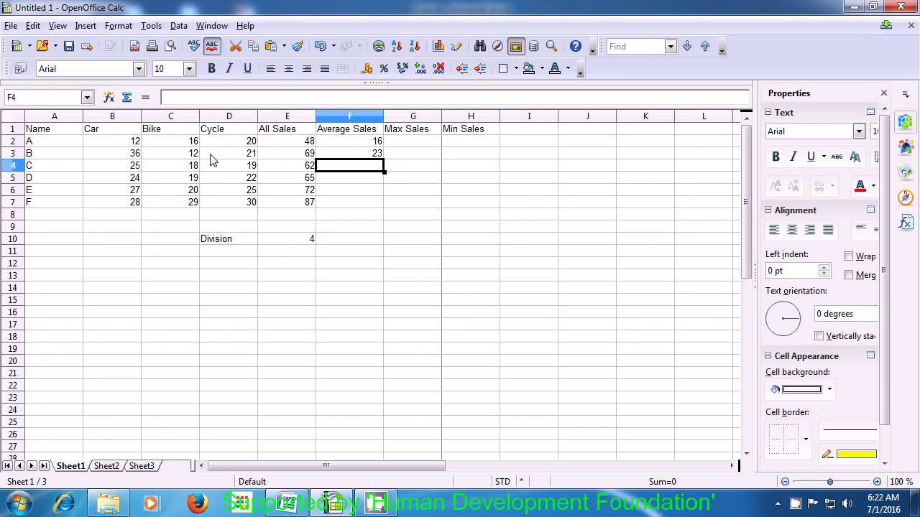
- Fill the Average Sales formula from F3 down to F7 for the remaining names
{"action": "key", "text": "Up"}
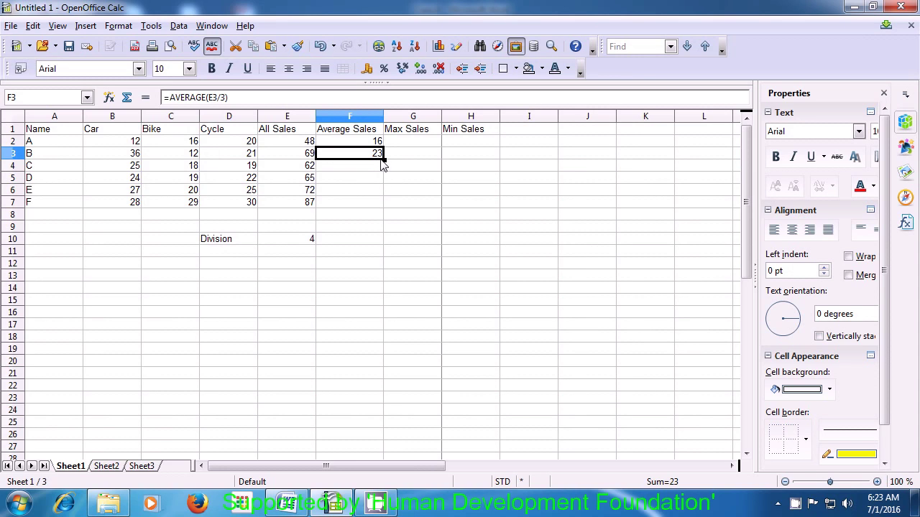
{"action": "left_click_drag", "start_coordinate": [384, 164], "coordinate": [382, 207]}
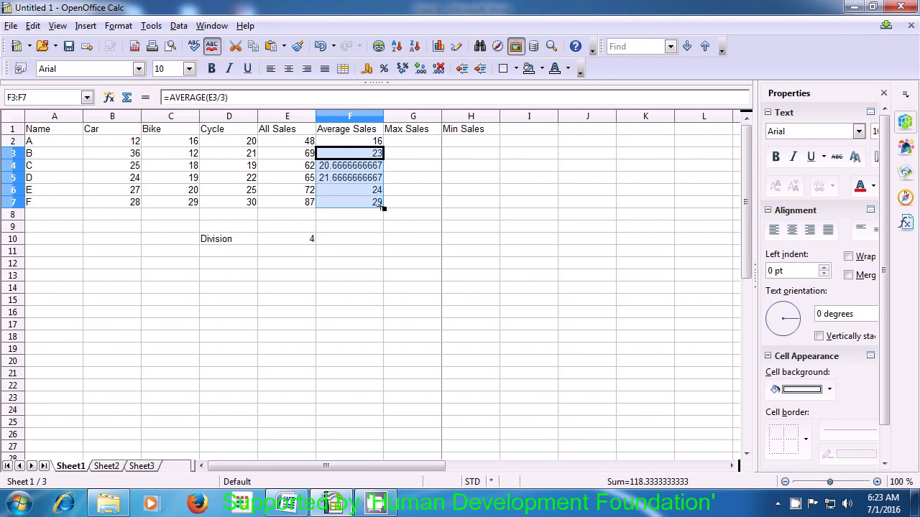
{"action": "left_click", "coordinate": [381, 238]}
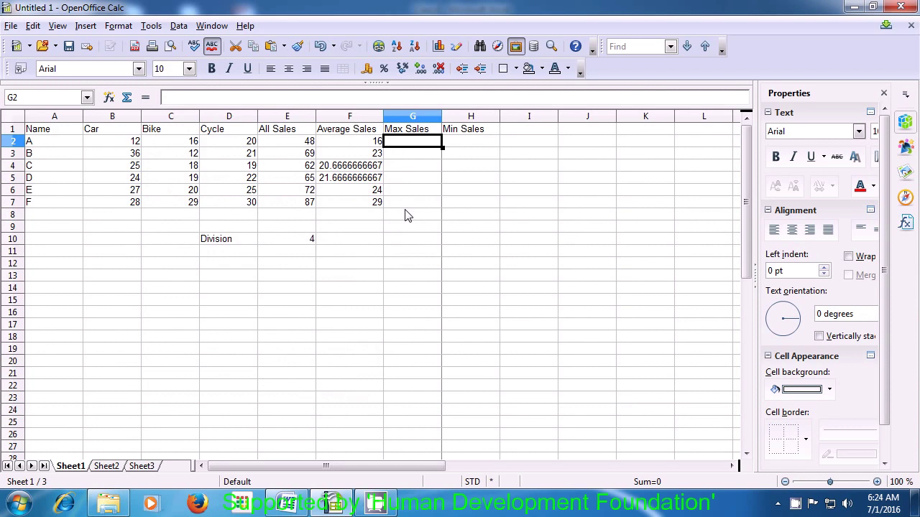
- Find the maximum of A's Car, Bike and Cycle sales in cell G2 with the formula =max(B2:D2)
{"action": "type", "text": "="}
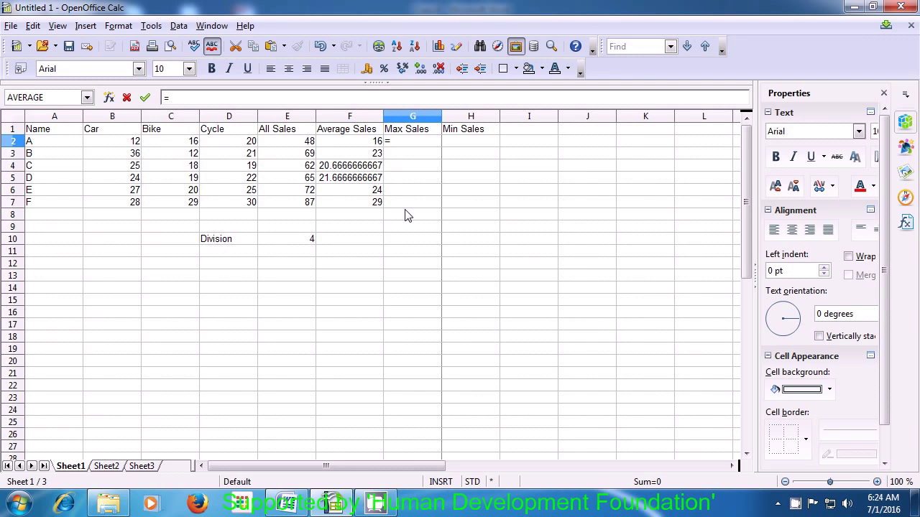
{"action": "type", "text": "m"}
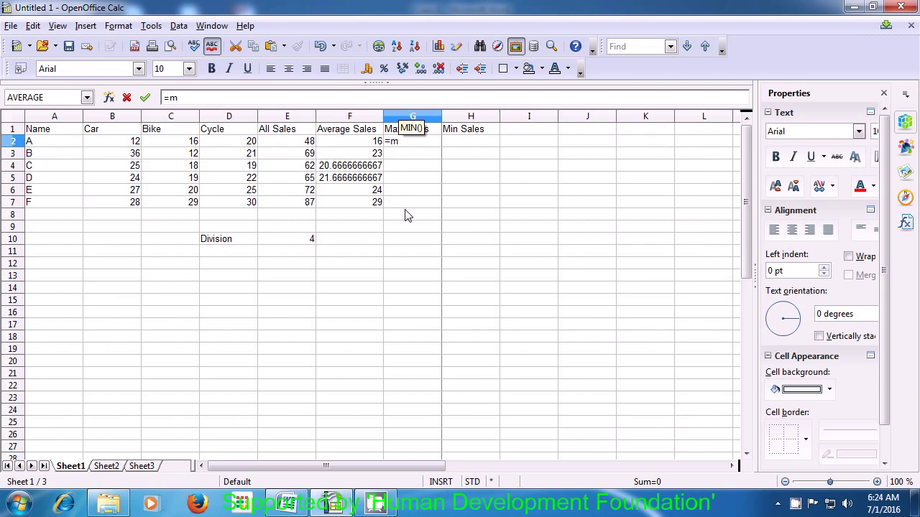
{"action": "type", "text": "ax"}
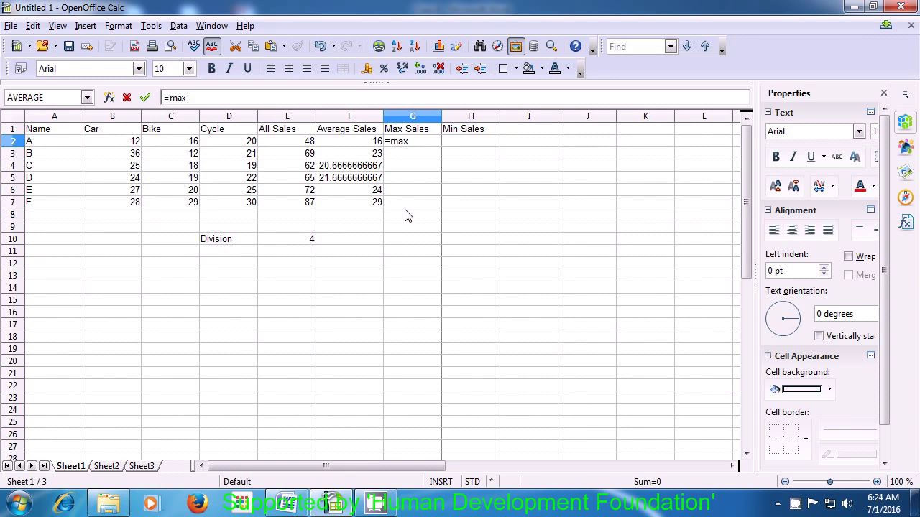
{"action": "type", "text": "("}
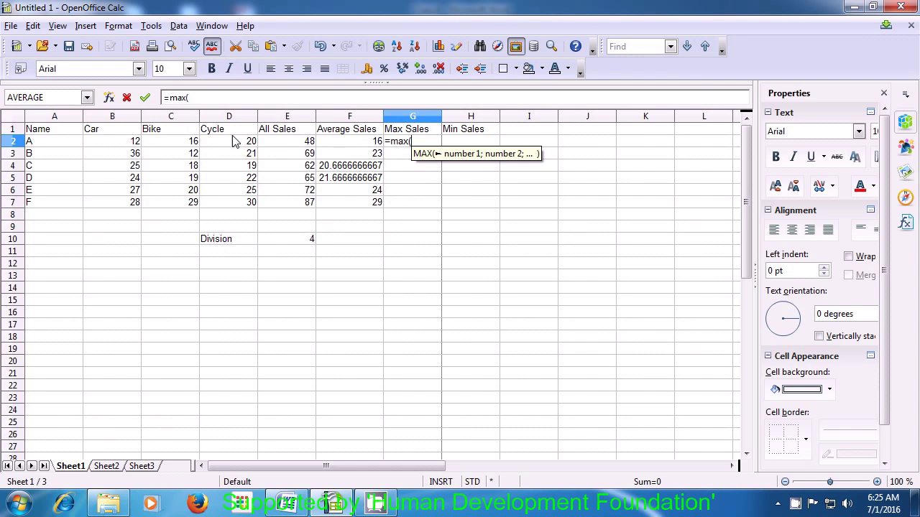
{"action": "left_click_drag", "start_coordinate": [135, 147], "coordinate": [215, 145]}
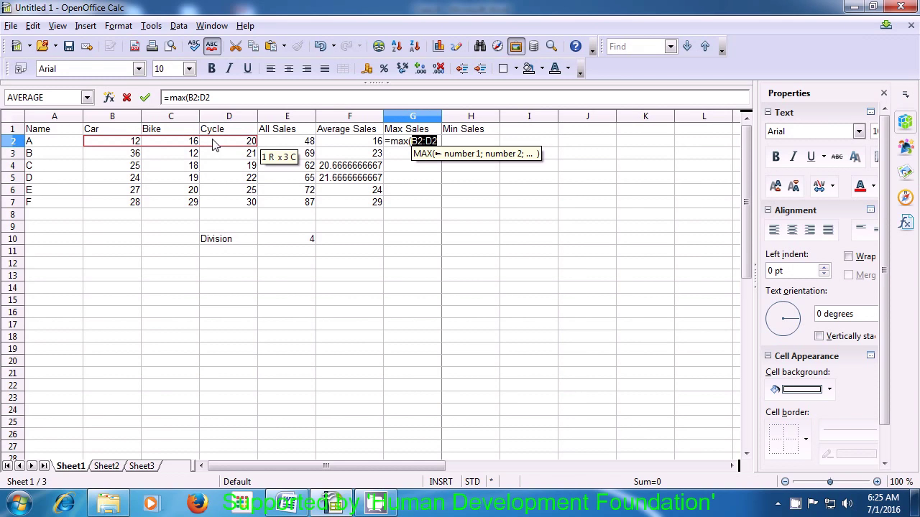
{"action": "type", "text": ")"}
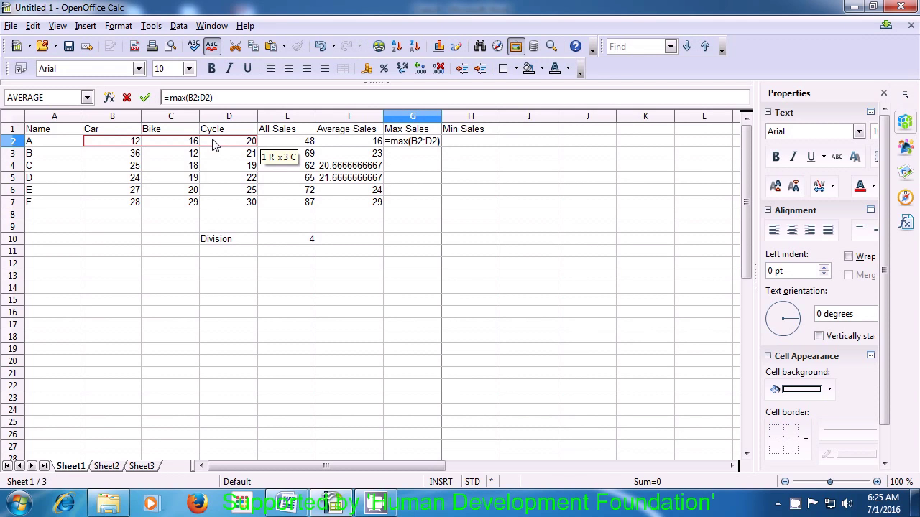
{"action": "key", "text": "Return"}
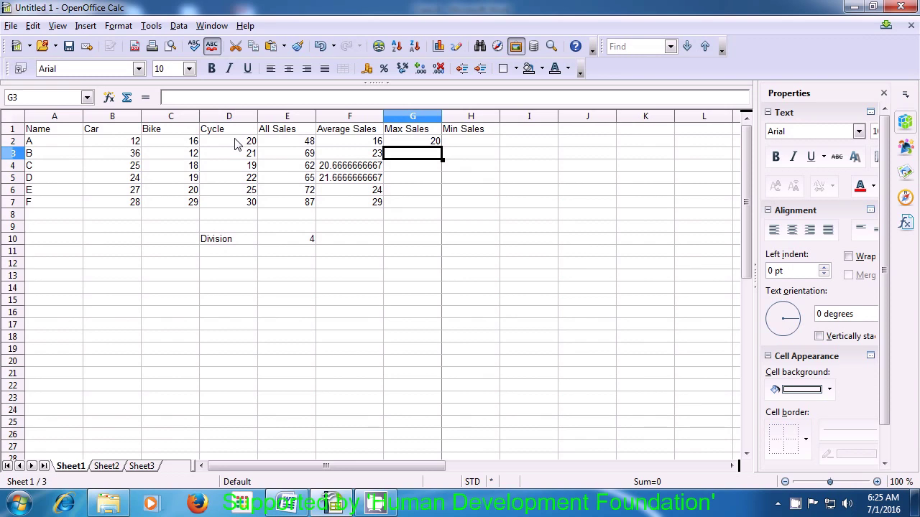
- Fill the Max Sales formula from G2 down to G7 for the remaining names
{"action": "left_click", "coordinate": [432, 144]}
{"action": "left_click_drag", "start_coordinate": [442, 146], "coordinate": [442, 208]}
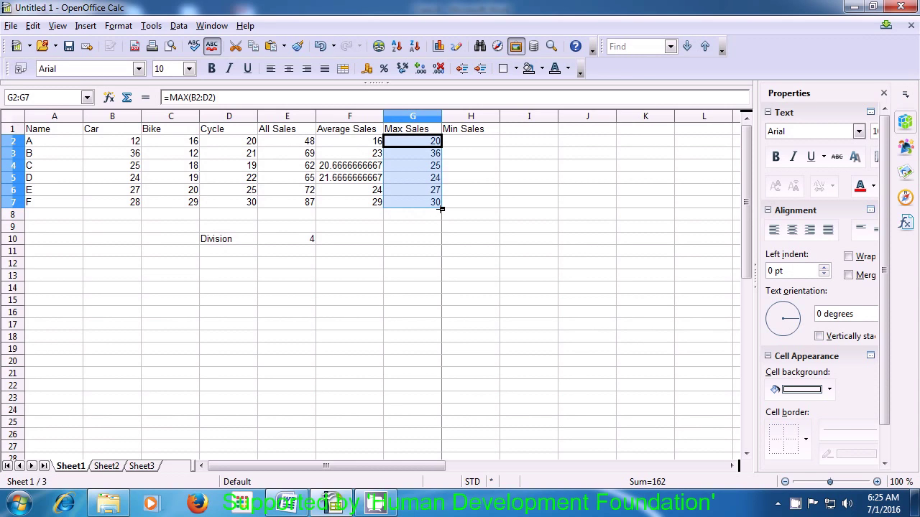
{"action": "left_click", "coordinate": [406, 230]}
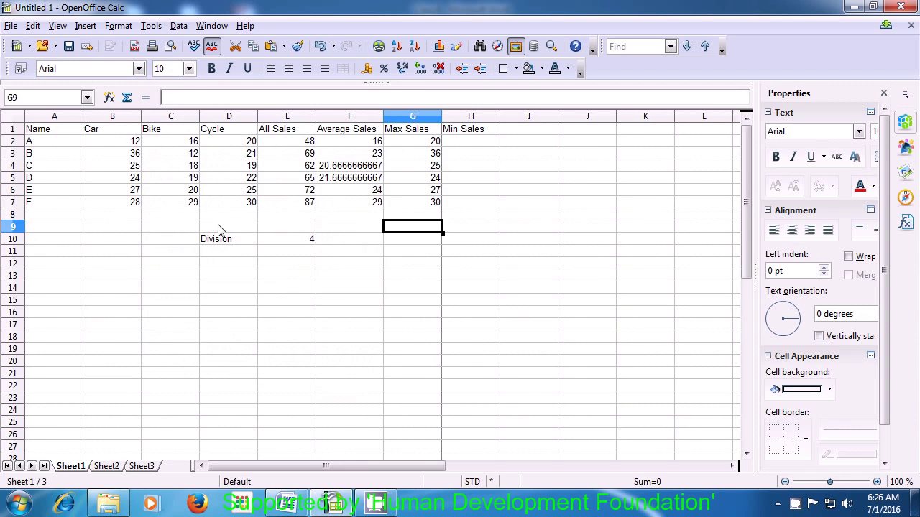
- Find the minimum of A's Car, Bike and Cycle sales in cell H2 with the formula =min(B2:D2)
{"action": "left_click", "coordinate": [461, 147]}
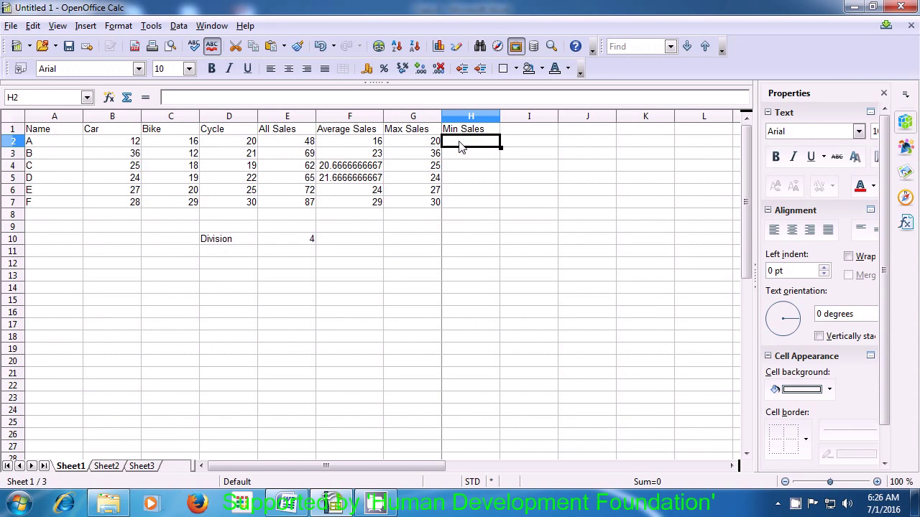
{"action": "type", "text": "="}
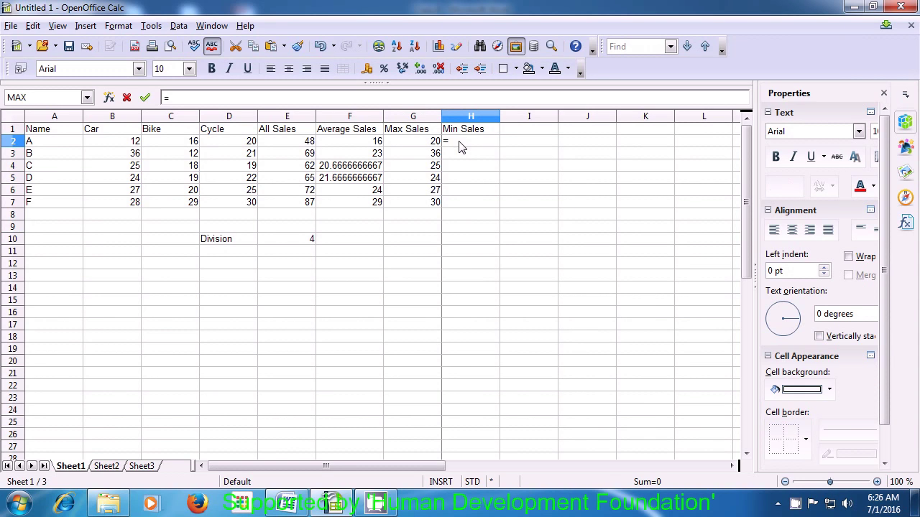
{"action": "type", "text": "m"}
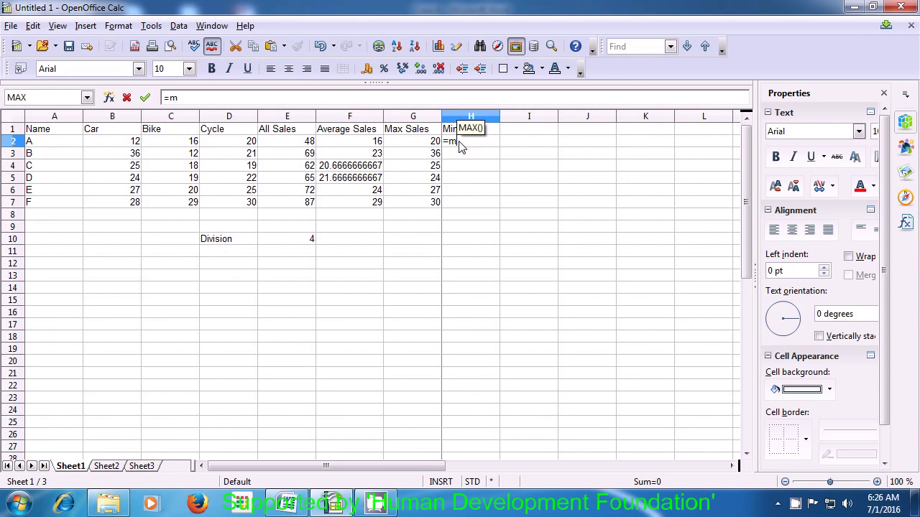
{"action": "type", "text": "in"}
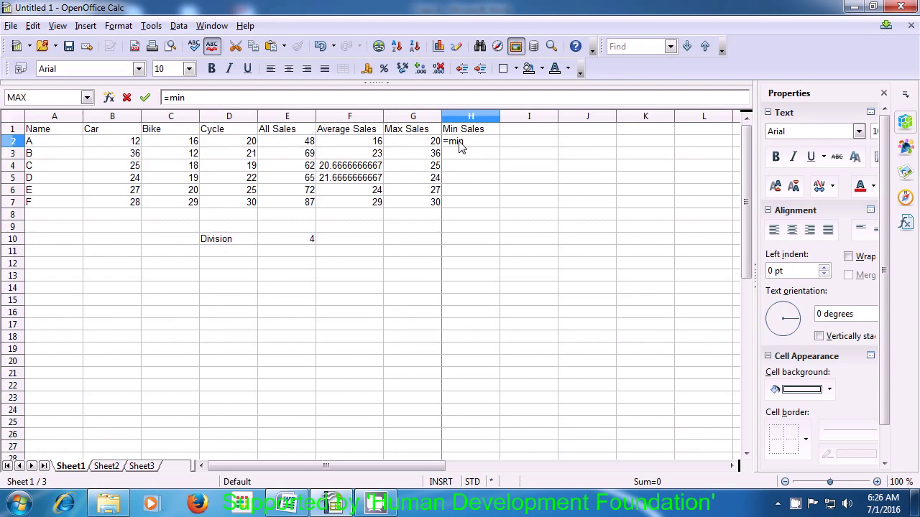
{"action": "type", "text": "("}
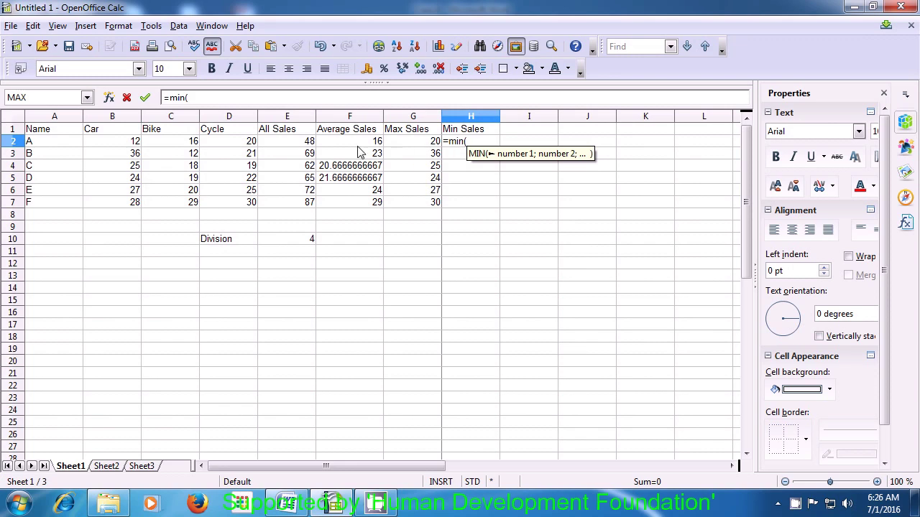
{"action": "left_click_drag", "start_coordinate": [121, 145], "coordinate": [220, 148]}
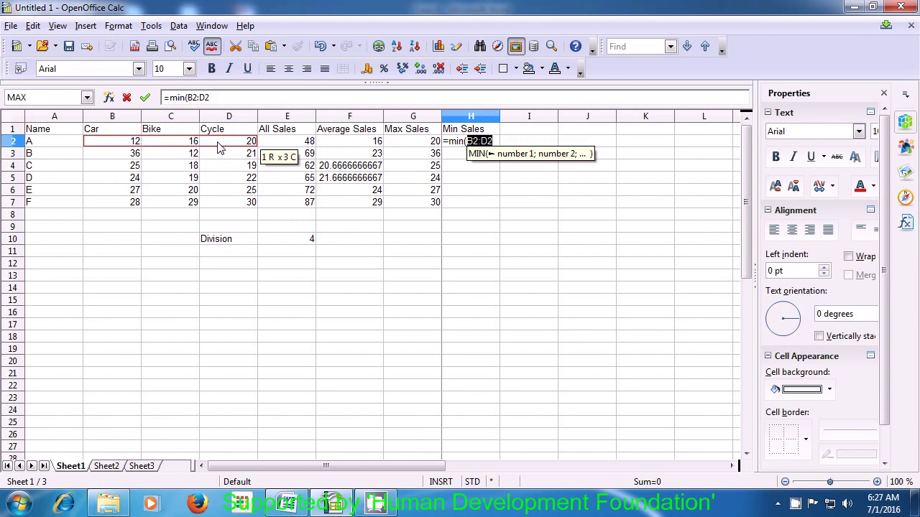
{"action": "type", "text": ")"}
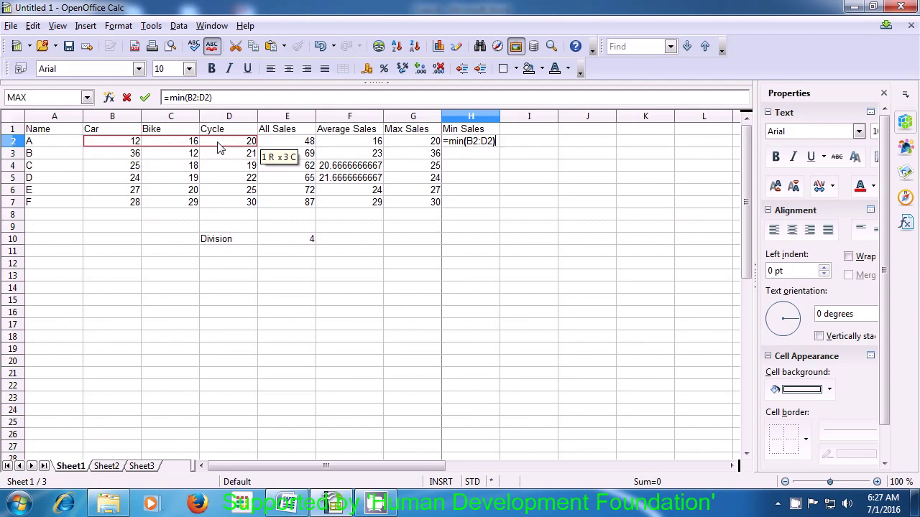
{"action": "key", "text": "Return"}
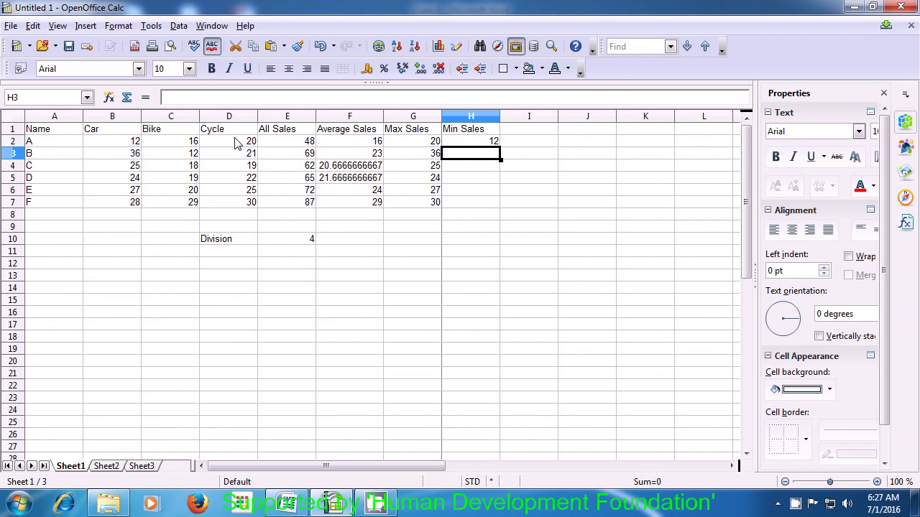
- Fill the Min Sales formula from H2 down to H7 for the remaining names
{"action": "left_click", "coordinate": [468, 143]}
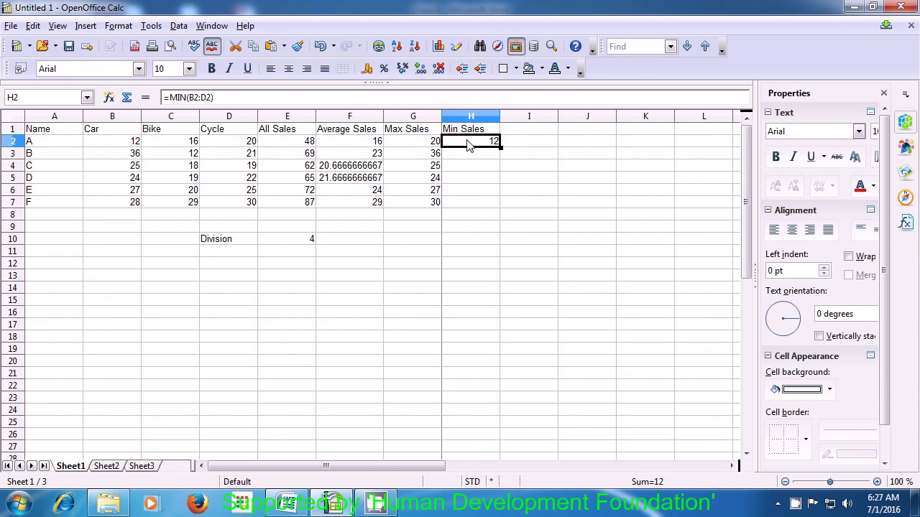
{"action": "left_click_drag", "start_coordinate": [501, 145], "coordinate": [489, 207]}
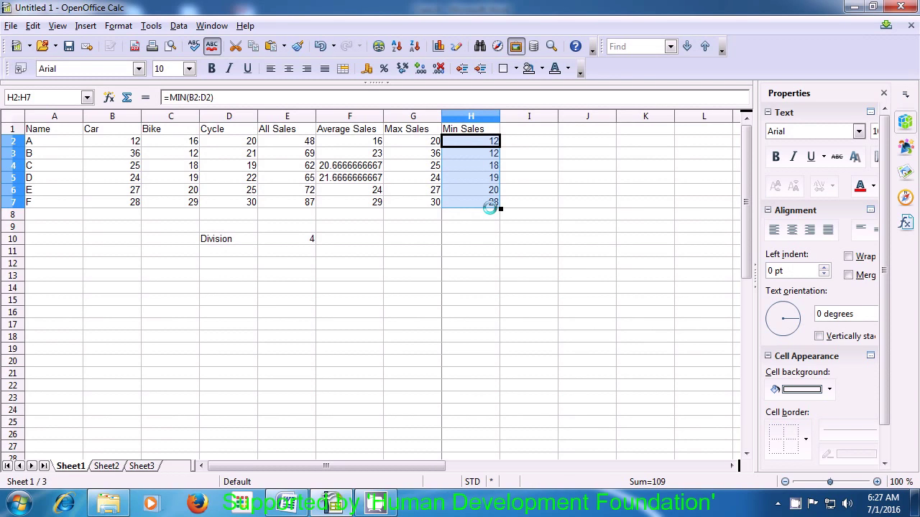
{"action": "left_click", "coordinate": [483, 223]}
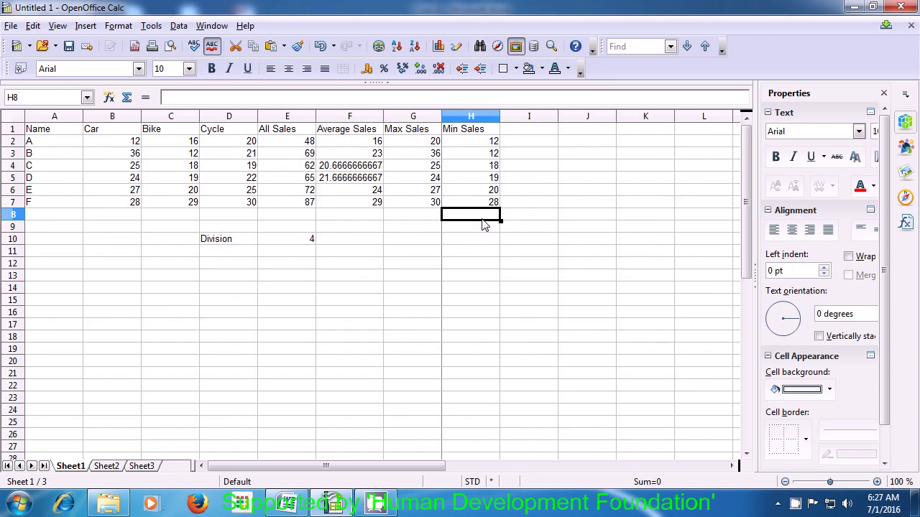